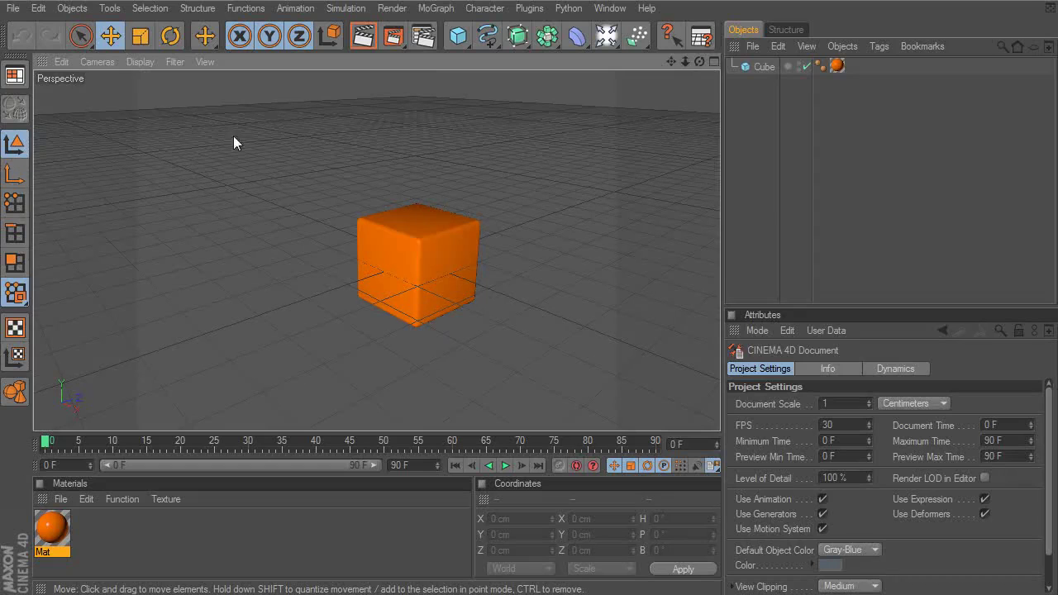
middle_click_drag(402, 288, 414, 285, "alt")
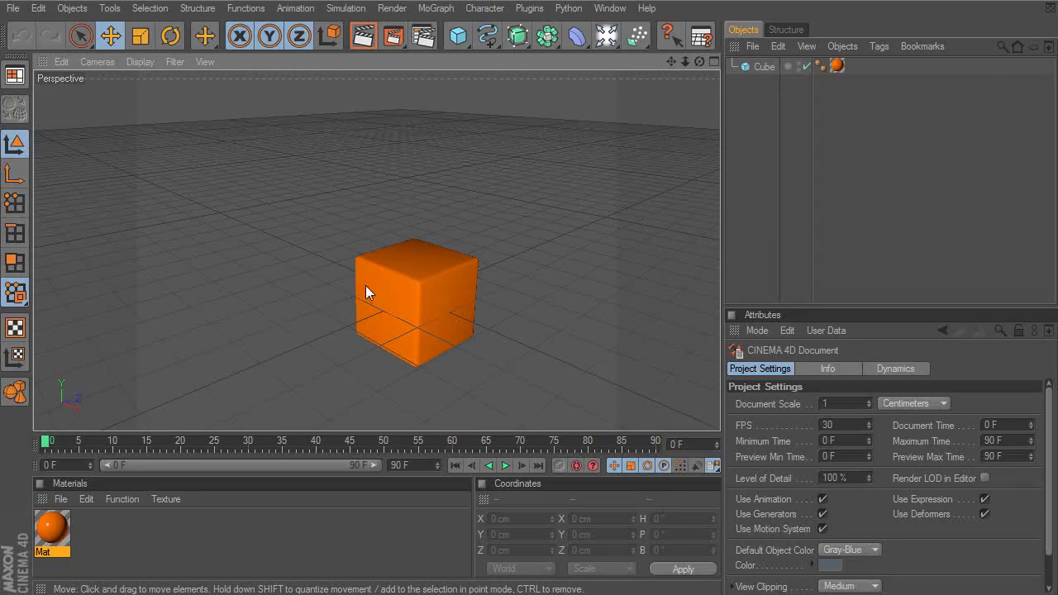
middle_click_drag(416, 296, 398, 264, "alt")
mouse_move(417, 296)
left_mouse_down("alt")
mouse_move(391, 302)
mouse_move(405, 313)
mouse_move(418, 288)
left_mouse_up("alt")
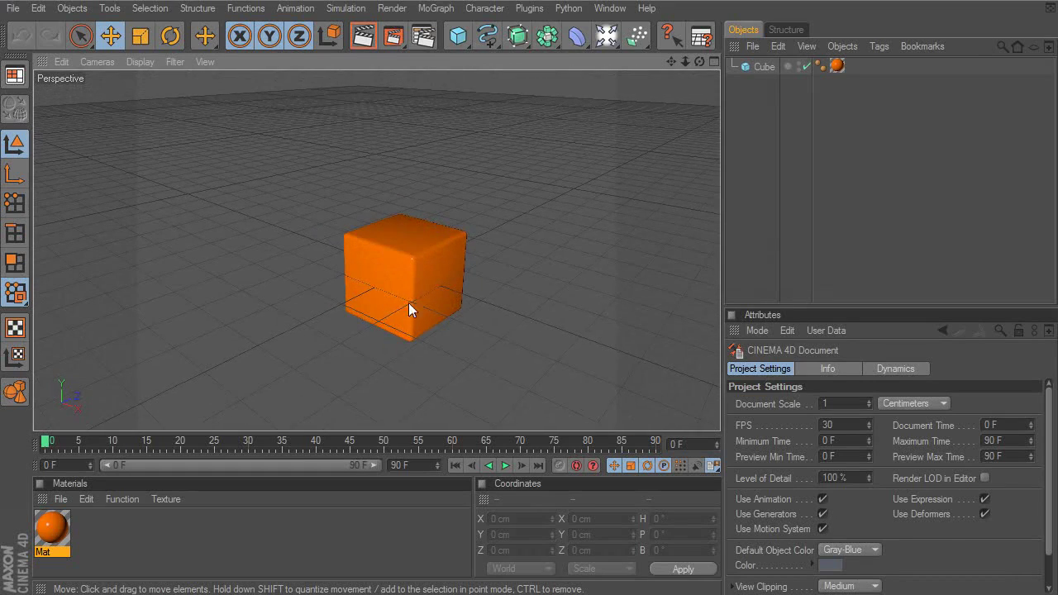
middle_click_drag(383, 285, 414, 305, "alt")
left_click_drag(382, 285, 376, 281, "alt")
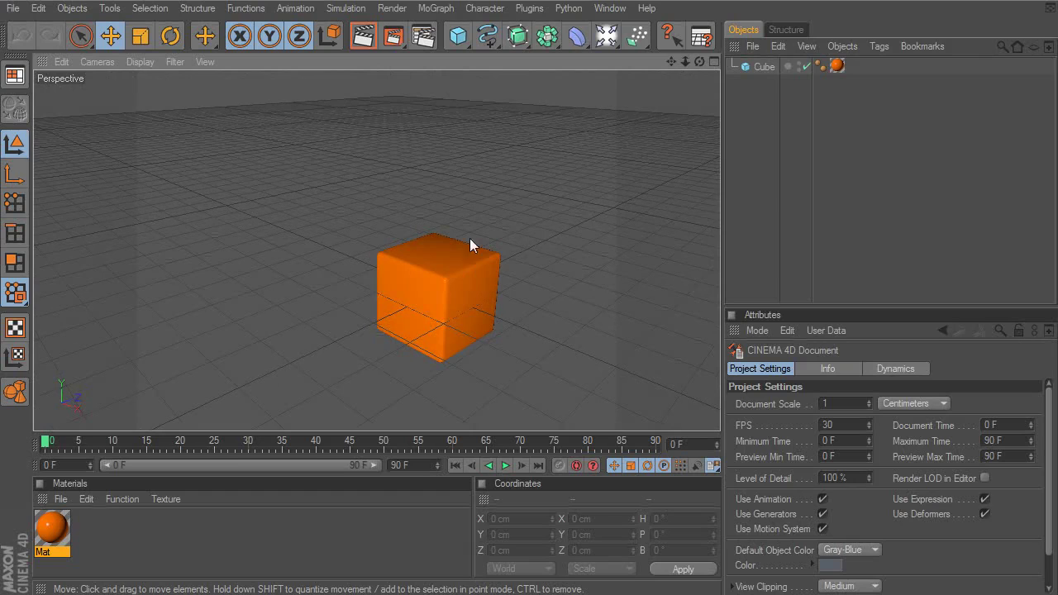
middle_click_drag(470, 238, 443, 243, "alt")
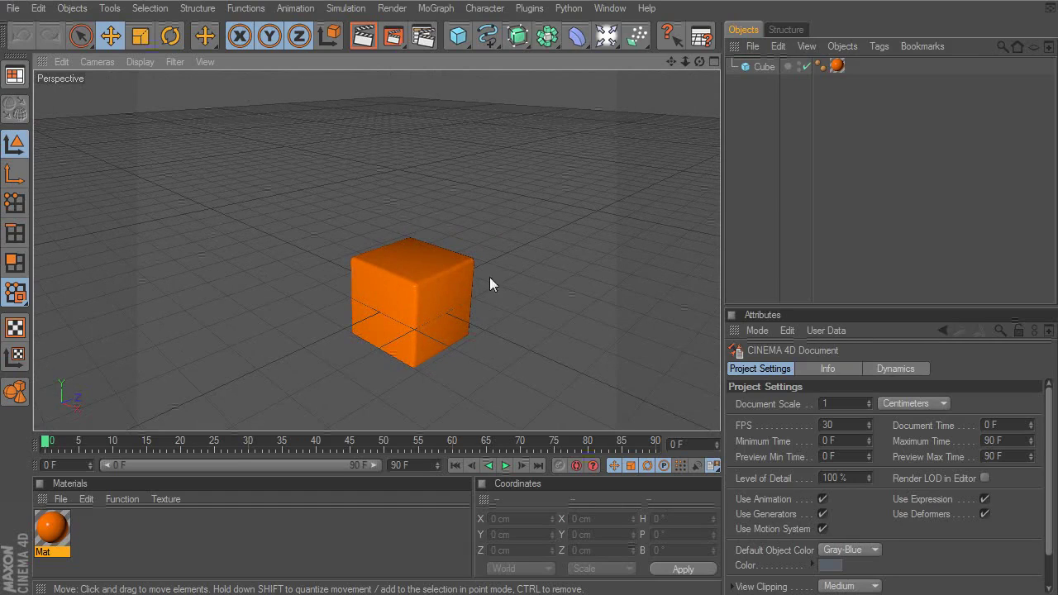
Step: Add a MoGraph Cloner object, make the cube its child, and select the Cloner
left_click(436, 8)
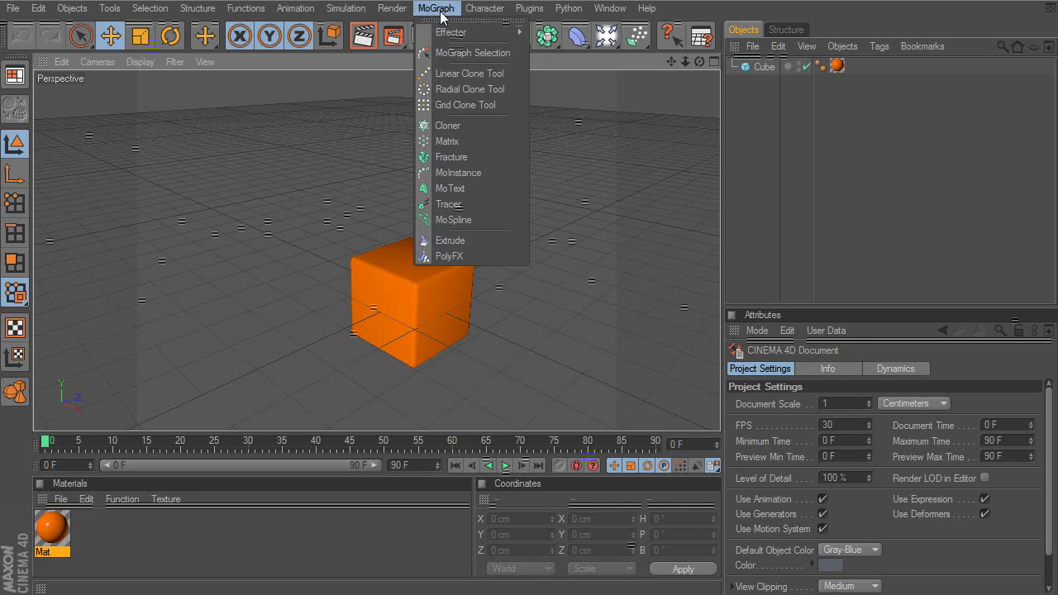
left_click(483, 126)
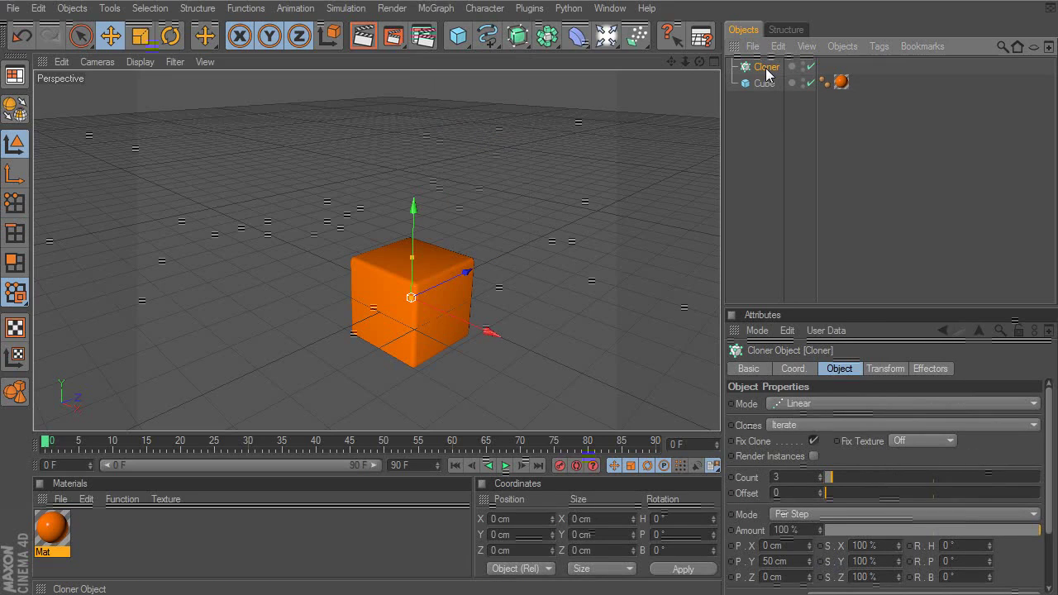
left_click_drag(543, 277, 597, 263, "alt")
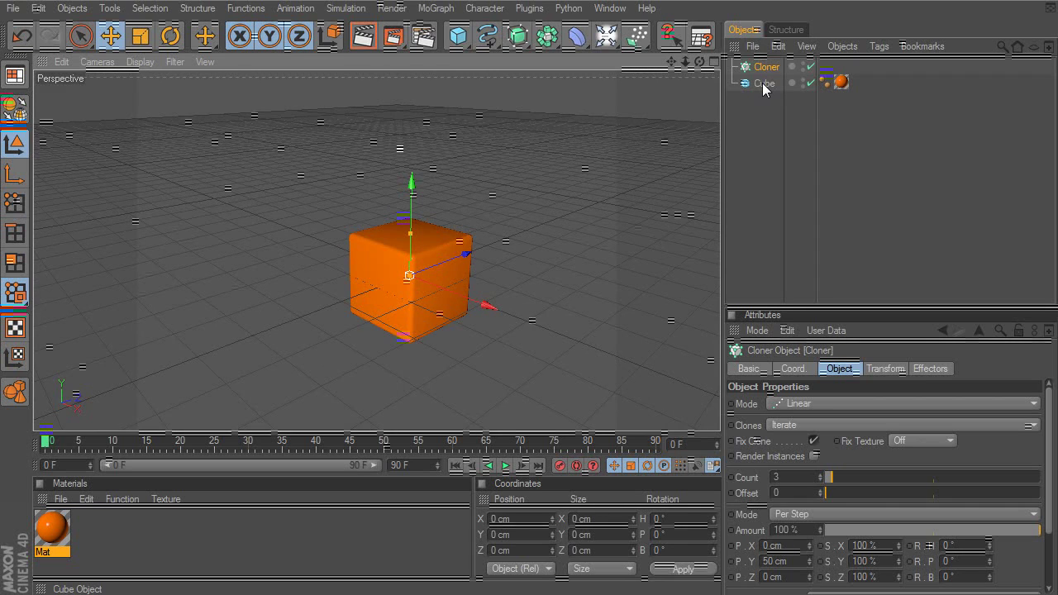
left_click_drag(762, 83, 772, 69)
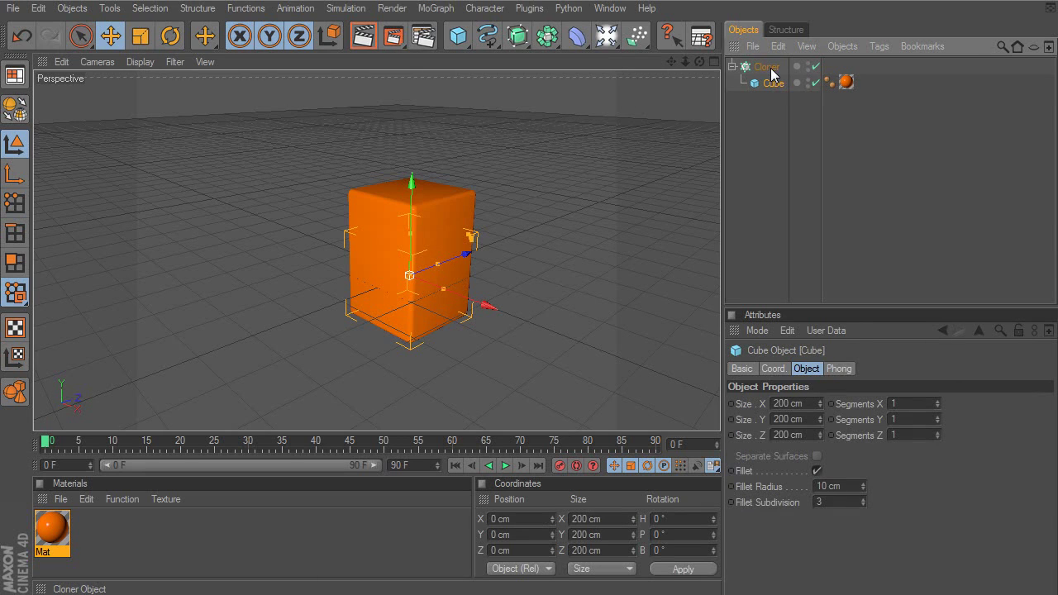
left_click(769, 73)
mouse_move(419, 225)
left_mouse_down("alt")
mouse_move(425, 197)
mouse_move(404, 227)
left_mouse_up("alt")
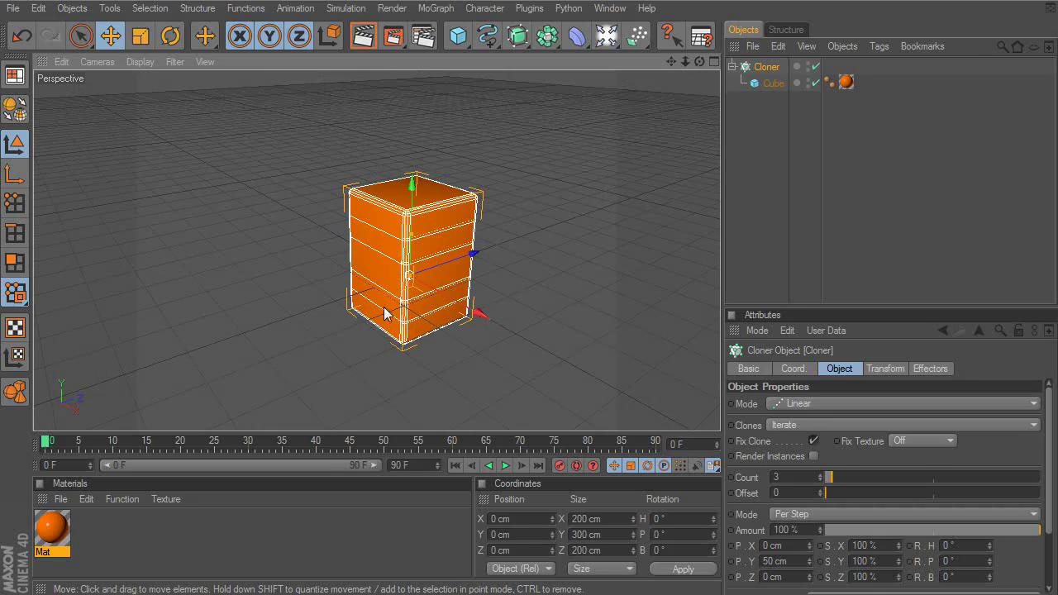
left_click_drag(384, 312, 388, 324, "alt")
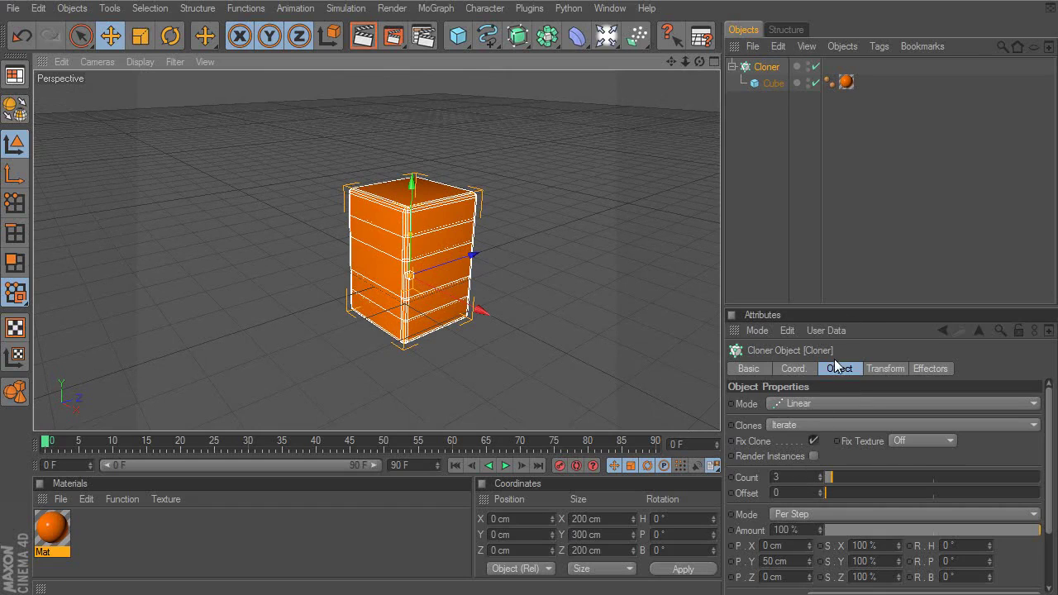
Step: Set the Cloner's per-step Y position offset to 237 cm so the stacked cubes are spaced apart
left_click(801, 477)
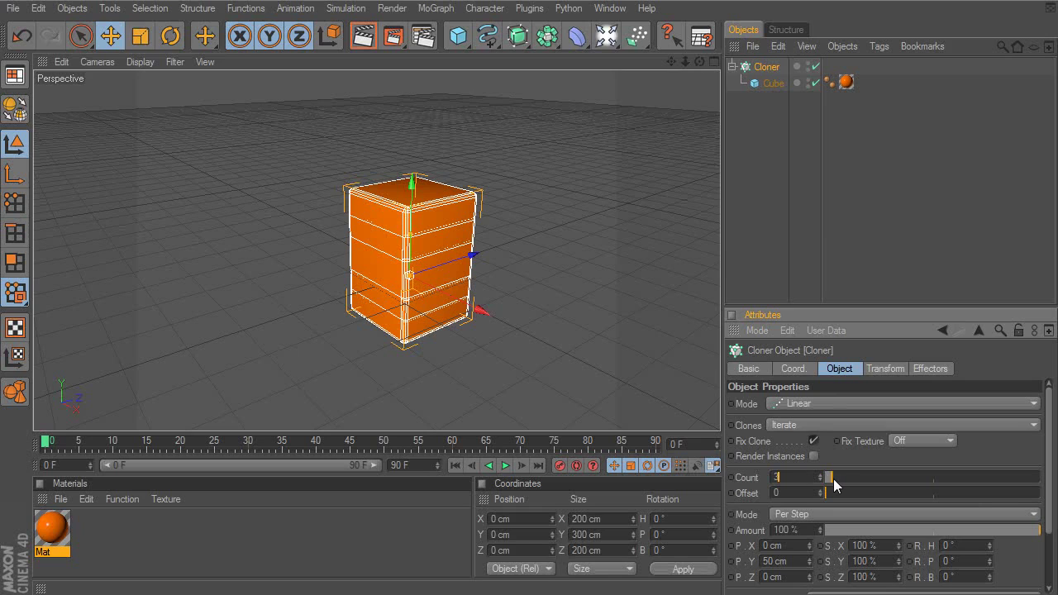
left_click(801, 561)
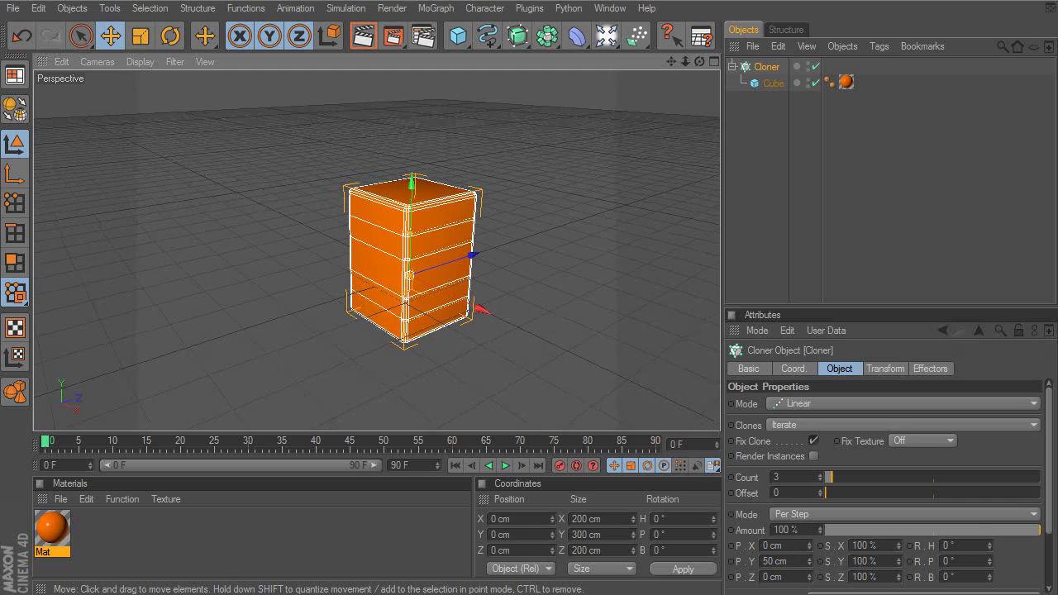
scroll(454, 339, "up", 5)
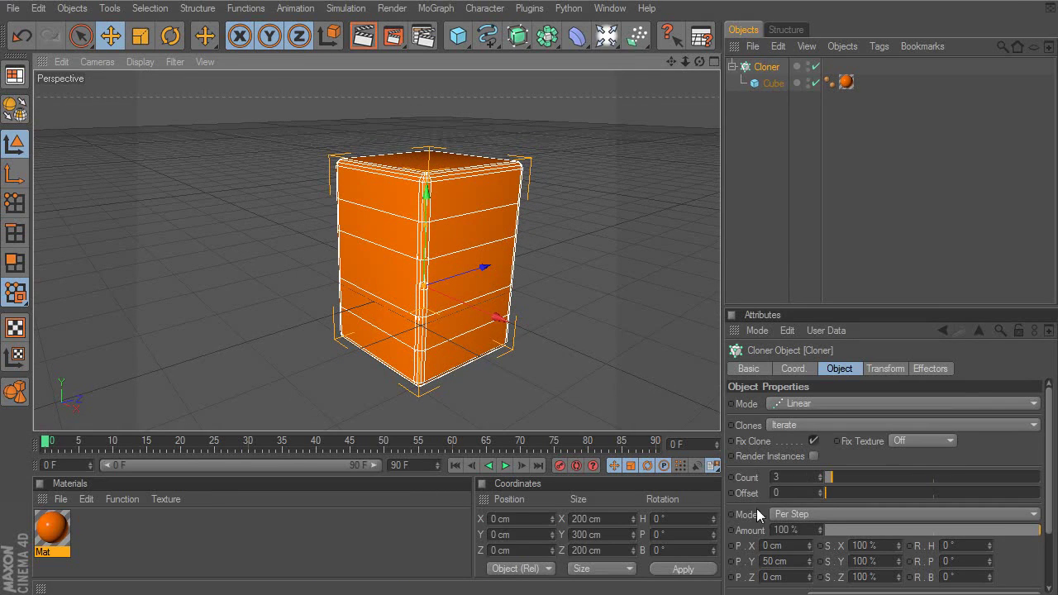
mouse_move(819, 561)
left_mouse_down()
mouse_move(820, 484)
mouse_move(807, 564)
left_mouse_up()
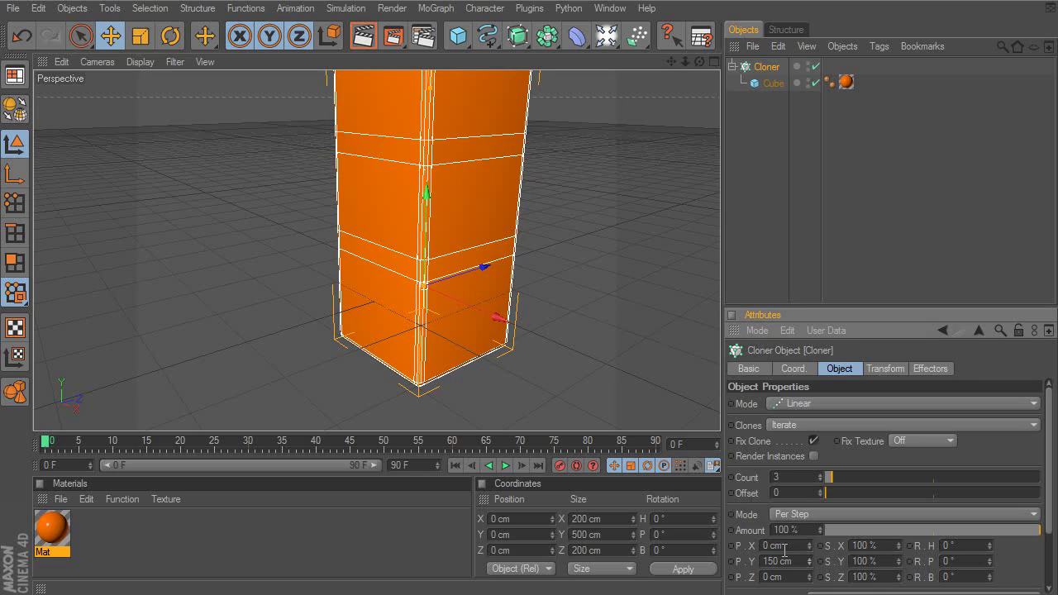
mouse_move(809, 561)
left_mouse_down()
mouse_move(809, 532)
mouse_move(810, 564)
left_mouse_up()
scroll(543, 247, "down", 5)
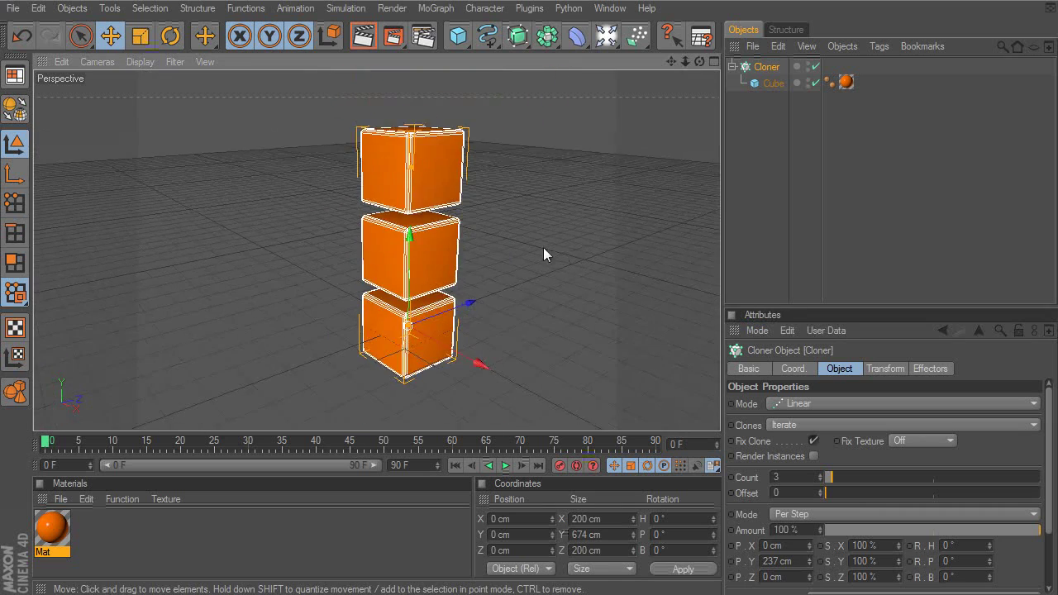
left_click_drag(607, 247, 628, 321, "alt")
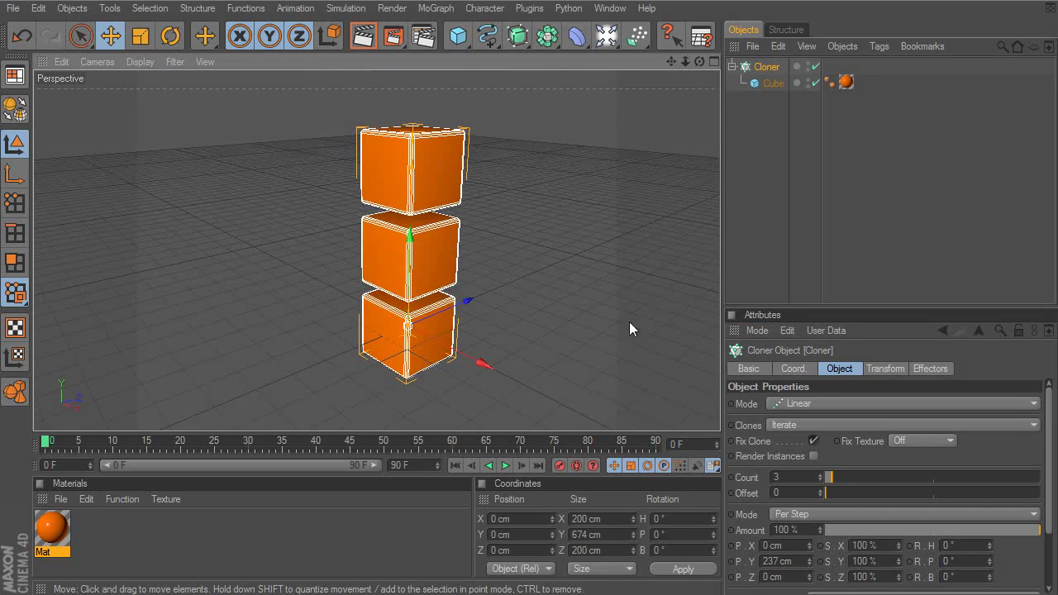
Step: Set the Cloner's clone count to 5
left_click_drag(834, 477, 856, 478)
left_click_drag(589, 322, 589, 346, "alt")
mouse_move(849, 479)
left_mouse_down()
mouse_move(900, 472)
mouse_move(837, 486)
left_mouse_up()
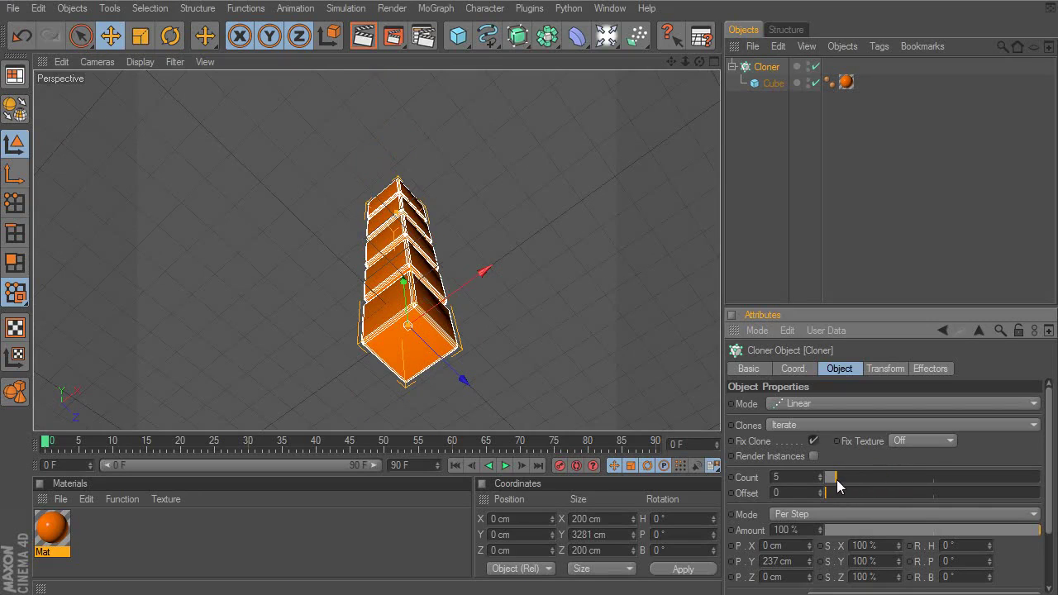
left_click_drag(717, 420, 485, 300, "alt")
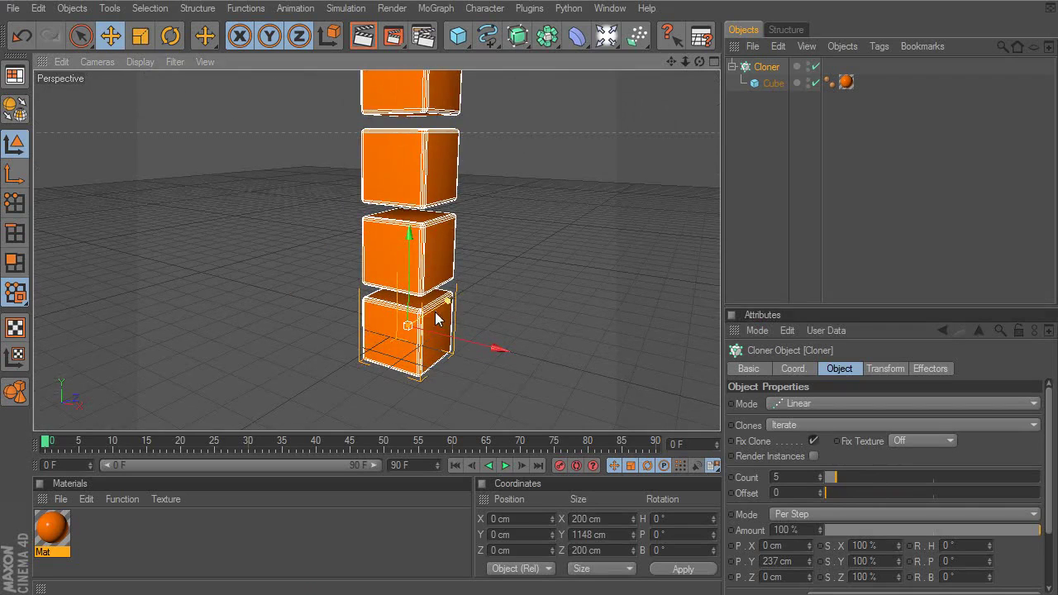
Step: Set the Cloner's per-step Y offset to 0 cm and its Z offset to 246 cm
left_click(801, 563)
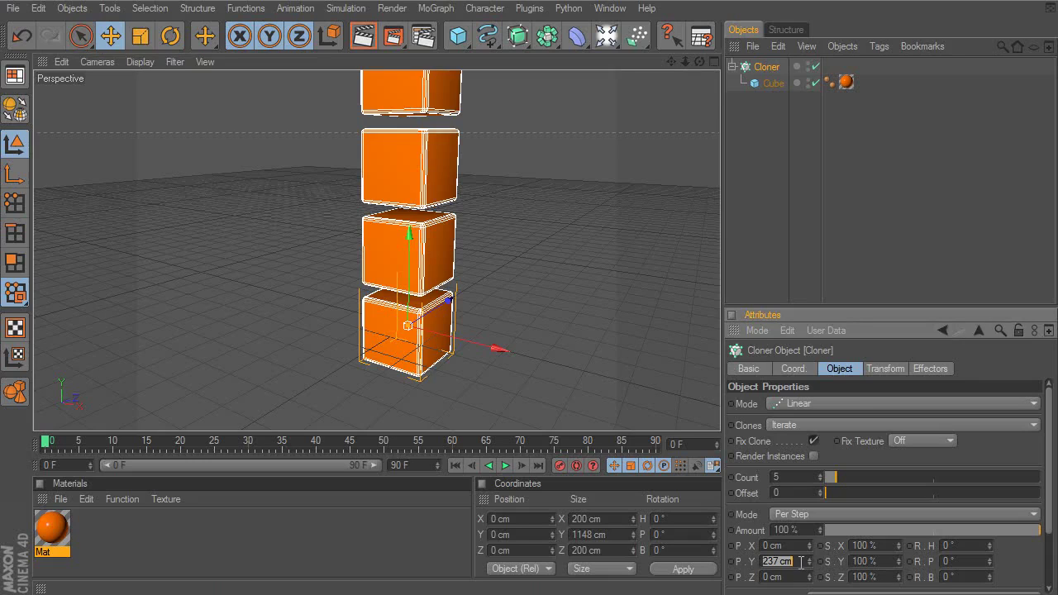
type("0")
key("Return")
left_click_drag(810, 577, 834, 577)
left_click_drag(557, 342, 522, 365, "alt")
Step: Raise the Cloner's per-step Y offset to 103 cm to make the row of cubes climb
mouse_move(818, 562)
left_mouse_down()
mouse_move(829, 561)
mouse_move(810, 562)
left_mouse_up()
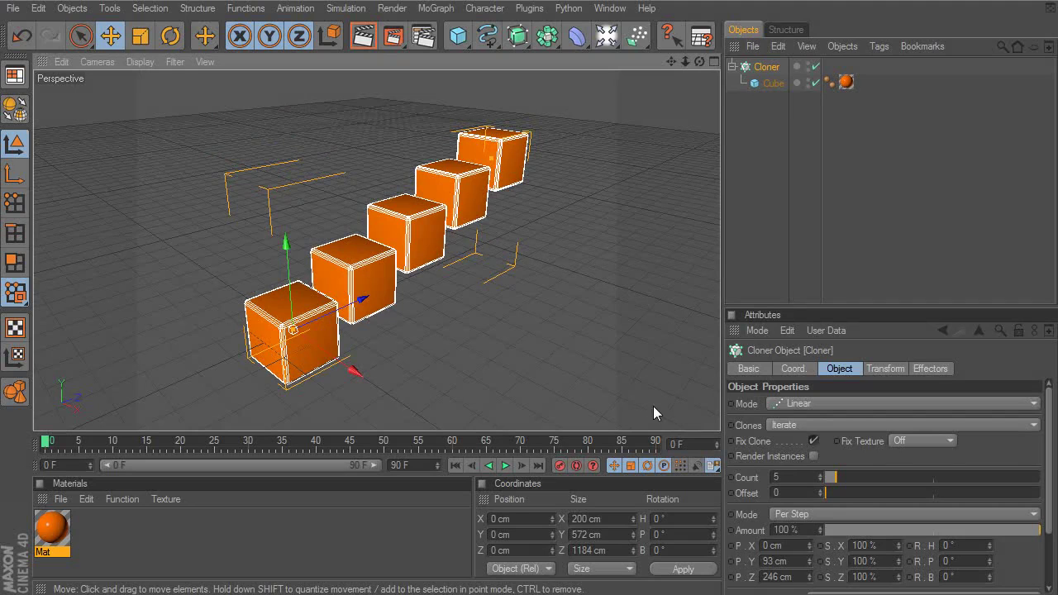
left_click_drag(446, 246, 421, 252, "alt")
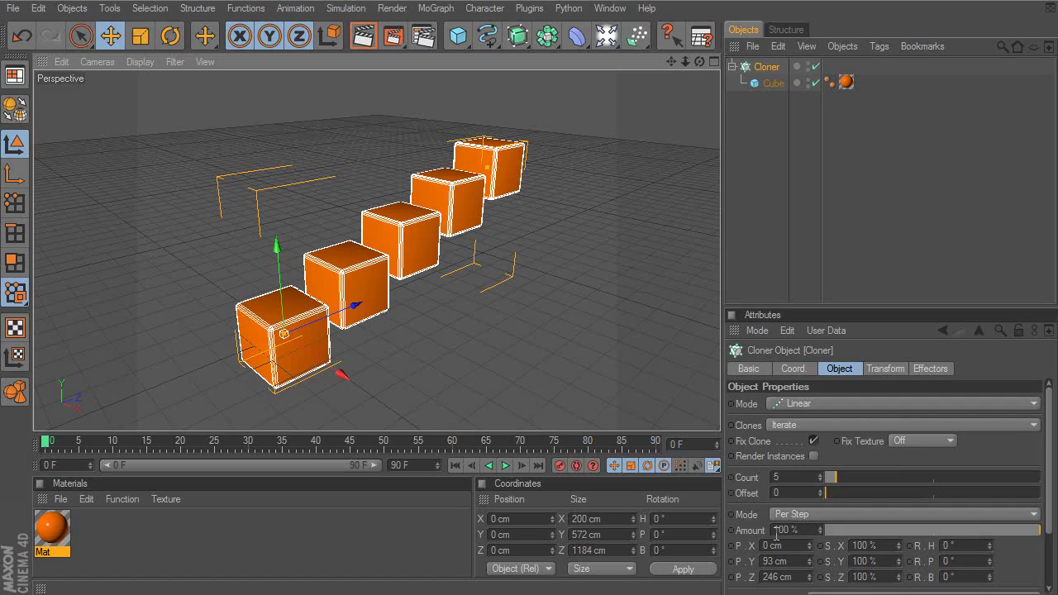
left_click_drag(810, 562, 810, 555)
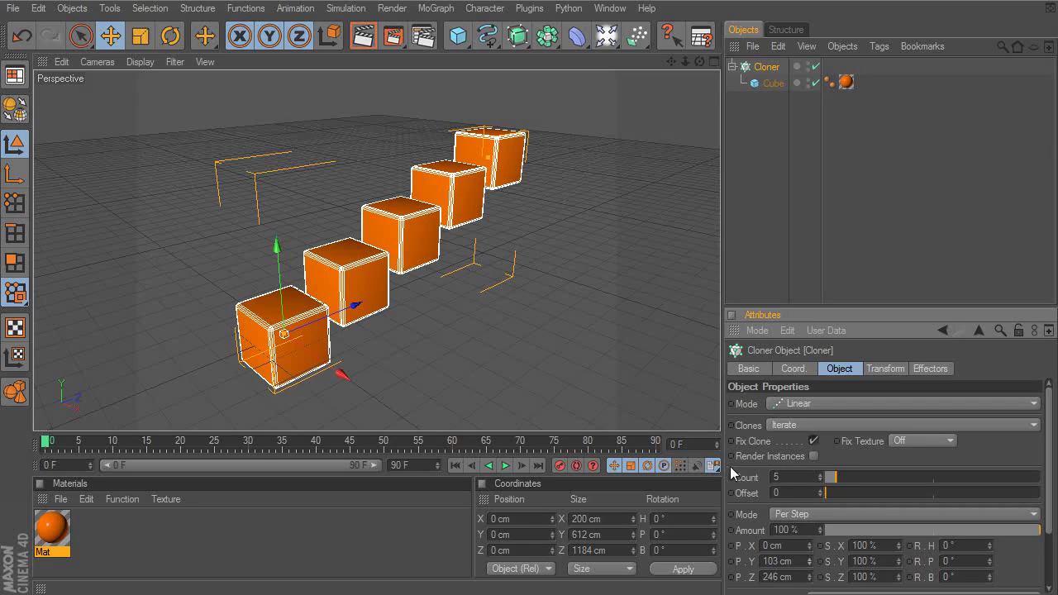
Step: Switch the Cloner's spacing mode to End Point and back to Per Step to compare the position values
left_click(796, 516)
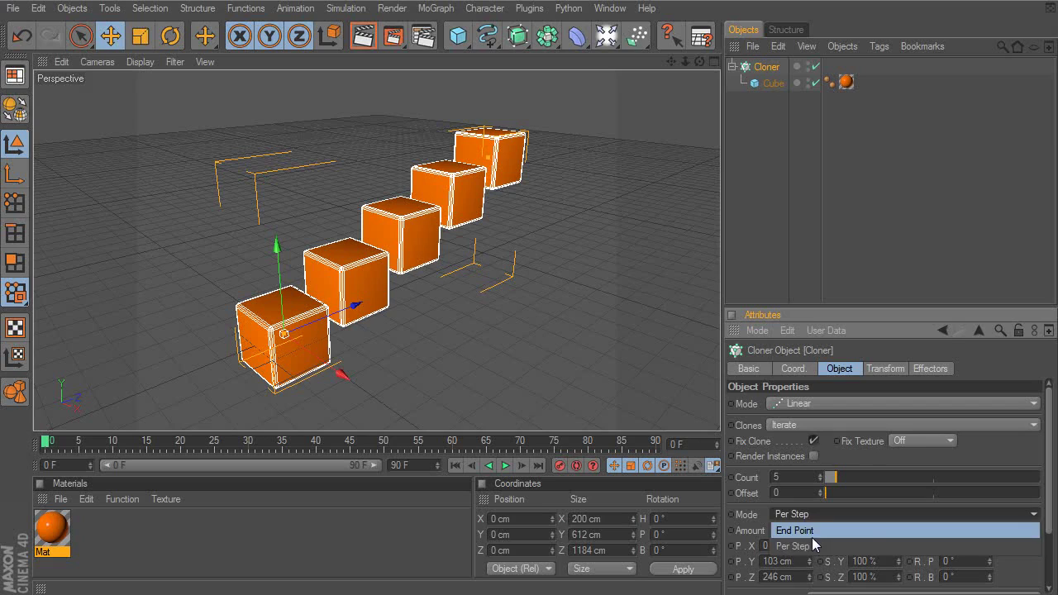
left_click(810, 532)
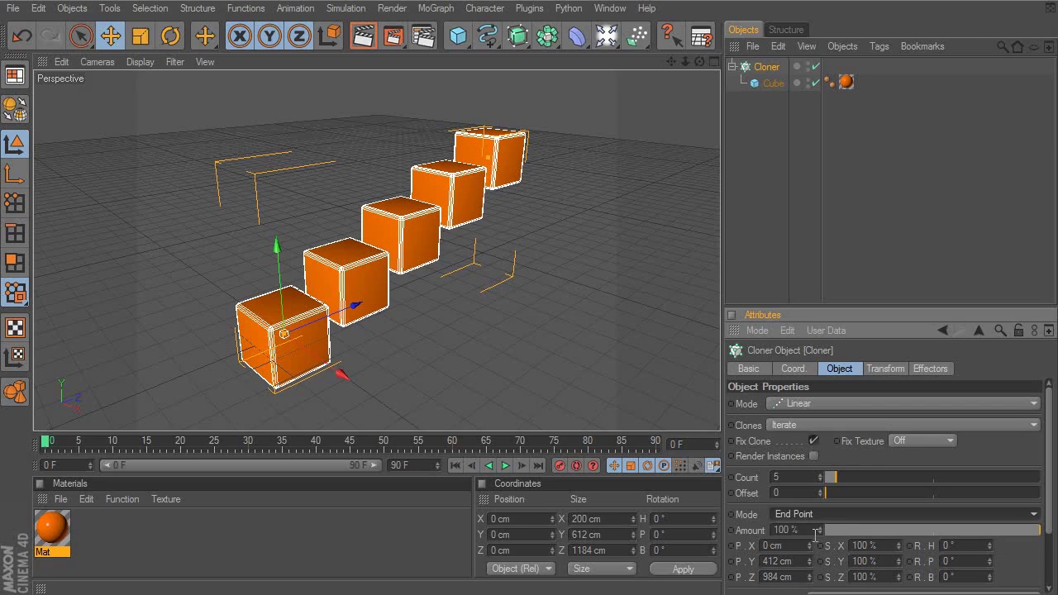
left_click(811, 509)
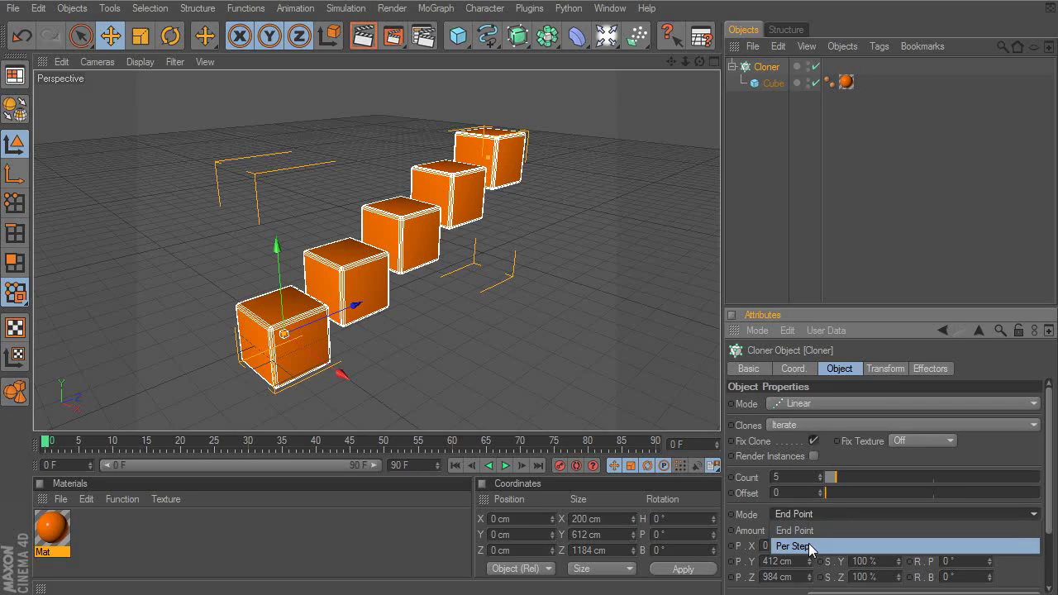
left_click(809, 543)
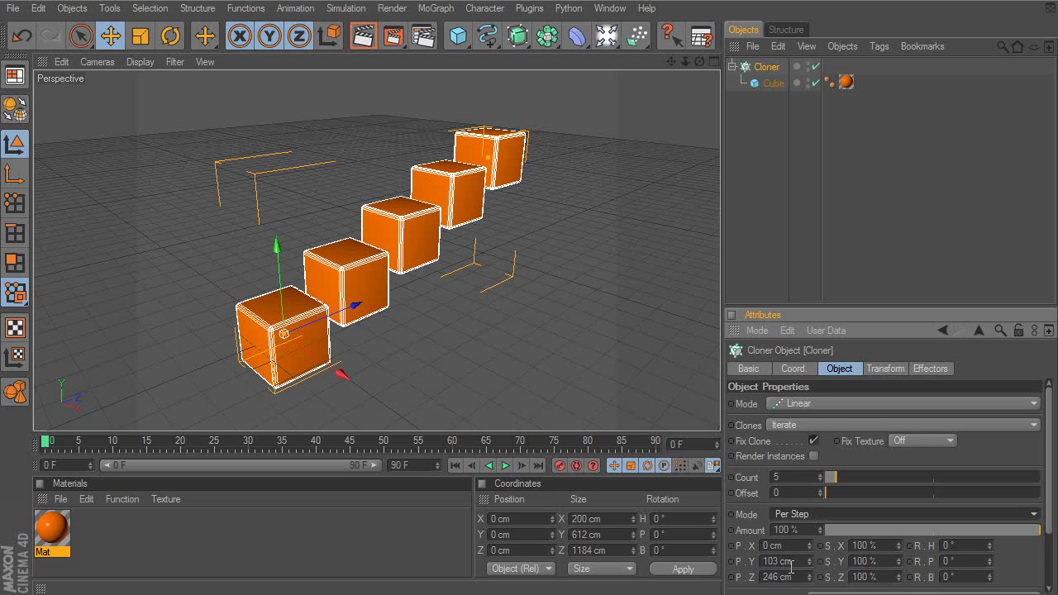
left_click(792, 562)
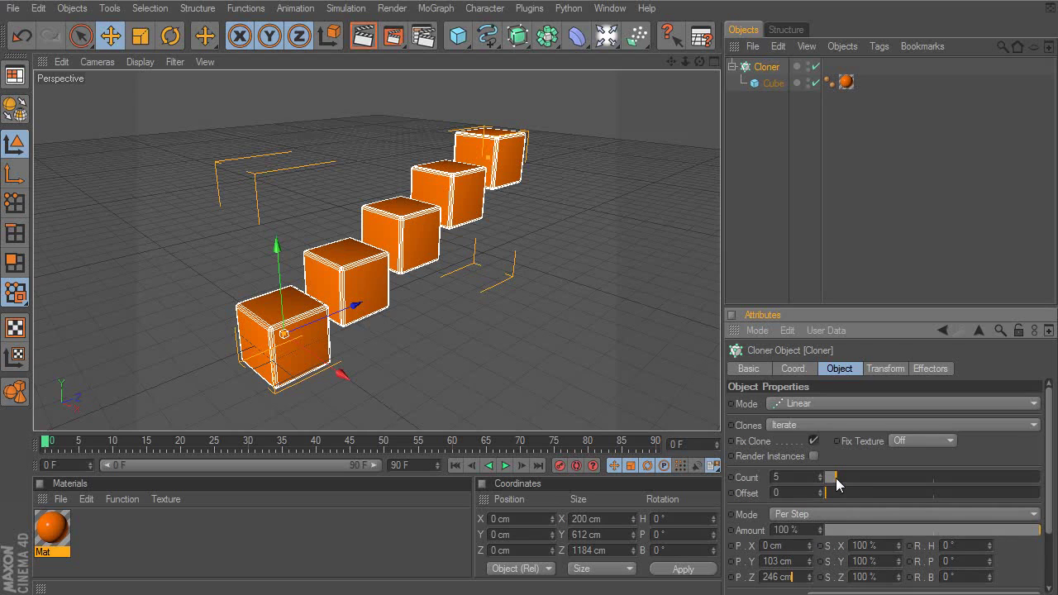
Step: Try a clone count of 12, and reduce it to 6
left_click_drag(835, 477, 849, 479)
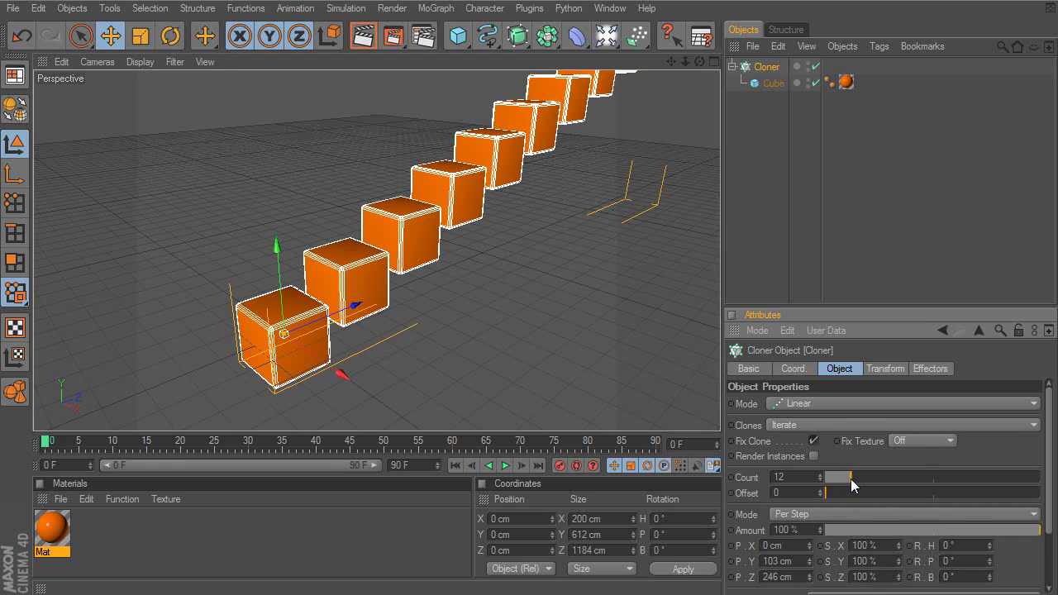
left_click_drag(503, 320, 518, 323, "alt")
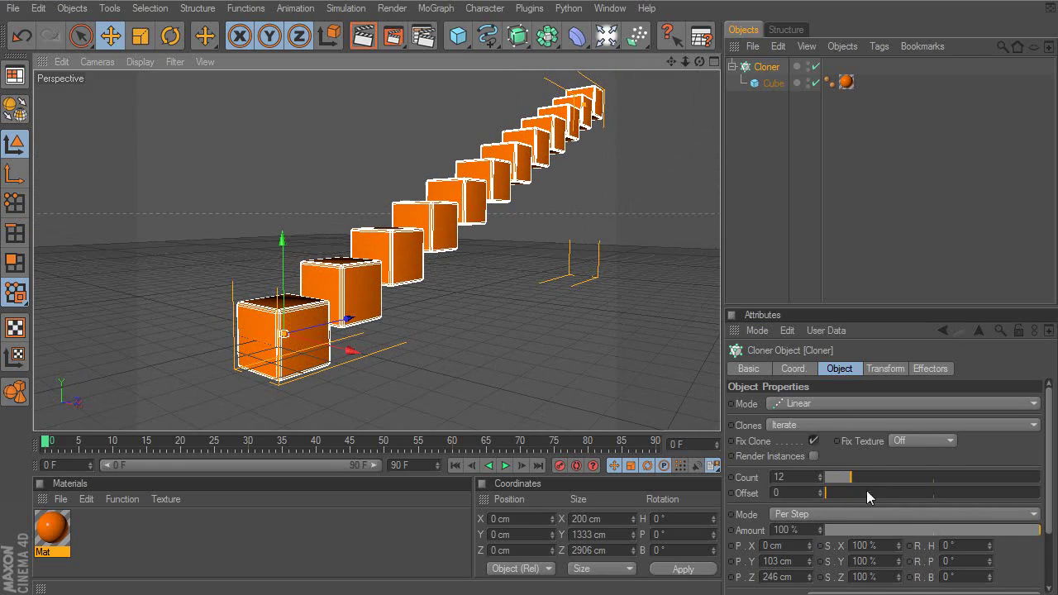
mouse_move(850, 477)
left_mouse_down()
mouse_move(859, 478)
mouse_move(839, 486)
left_mouse_up()
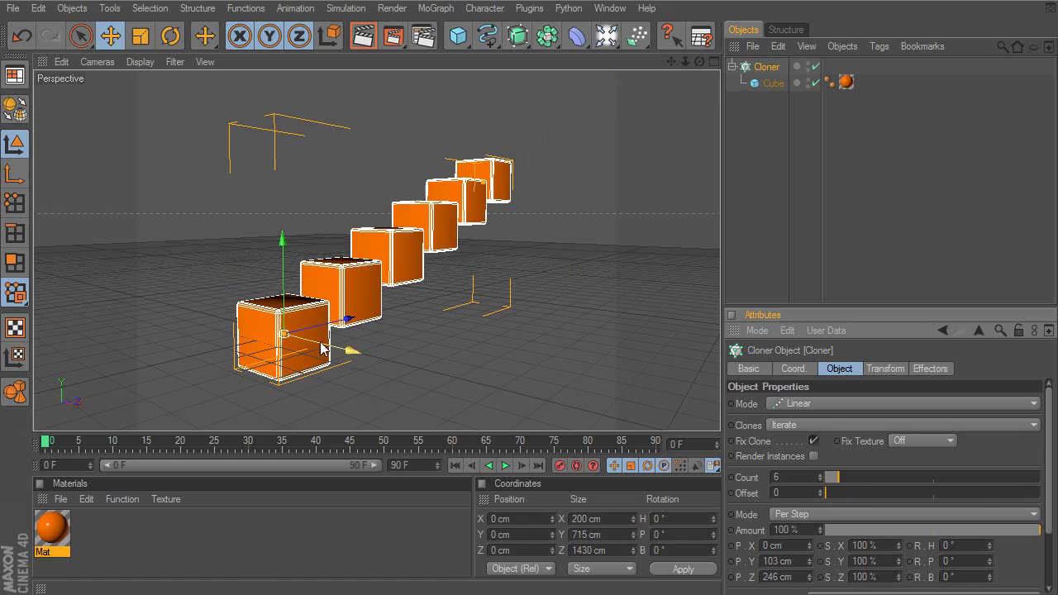
left_click_drag(300, 334, 528, 223, "alt")
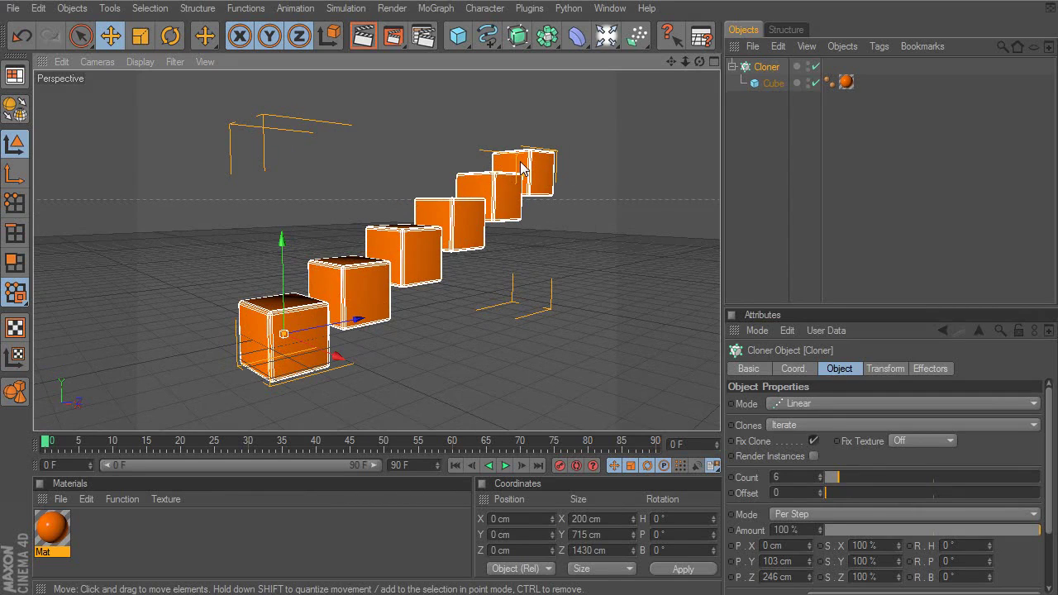
Step: Switch the Cloner's spacing mode to End Point with an end position of 600 cm in Y and 1200 cm in Z
left_click(795, 514)
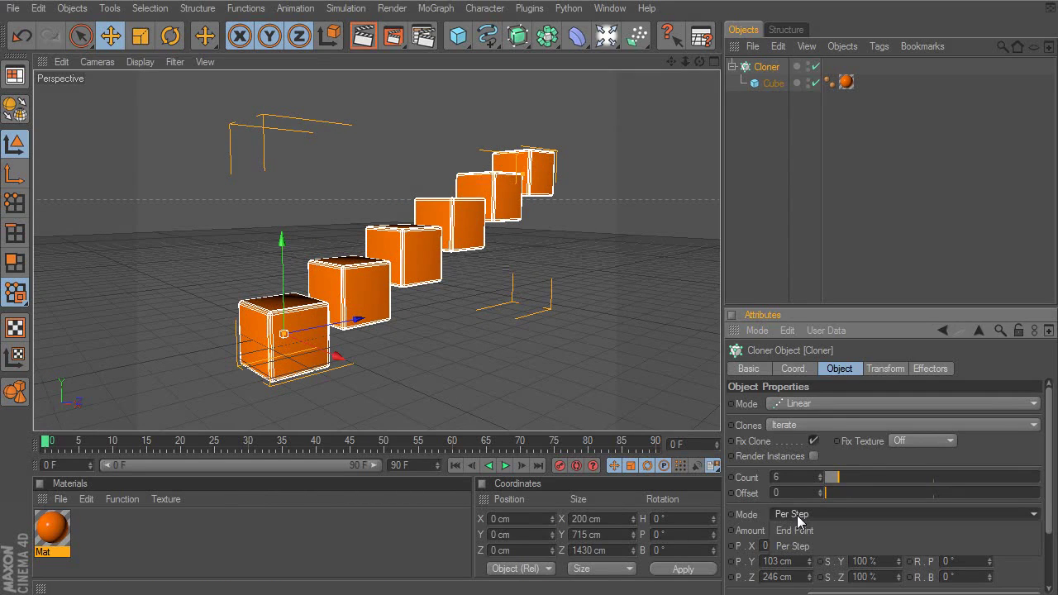
left_click(793, 530)
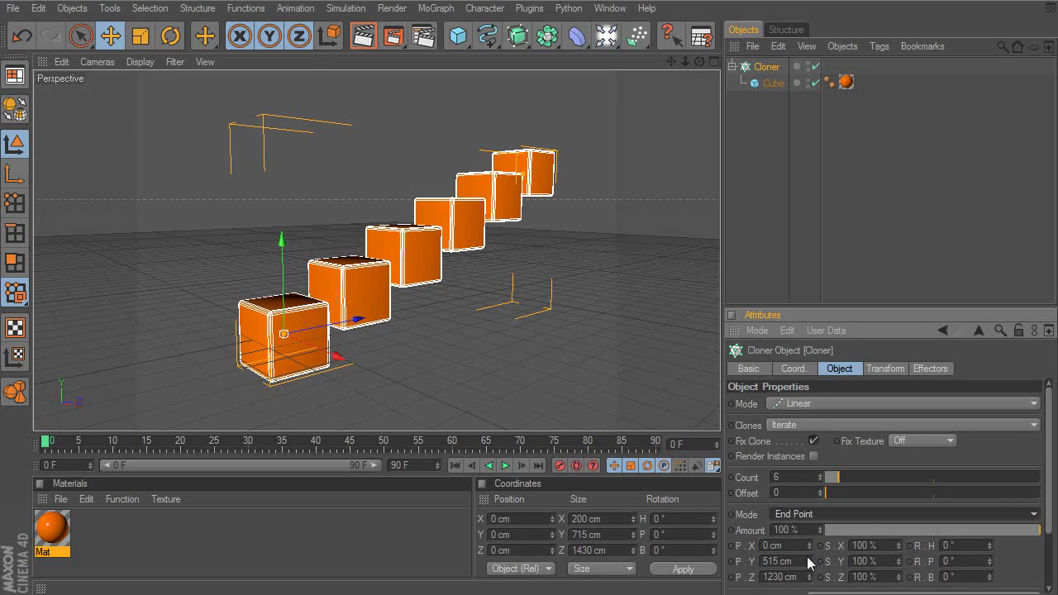
mouse_move(810, 561)
left_mouse_down()
mouse_move(811, 545)
mouse_move(811, 563)
left_mouse_up()
double_click(793, 561)
left_click(793, 561)
double_click(793, 561)
type("600")
key("Return")
double_click(798, 577)
type("1")
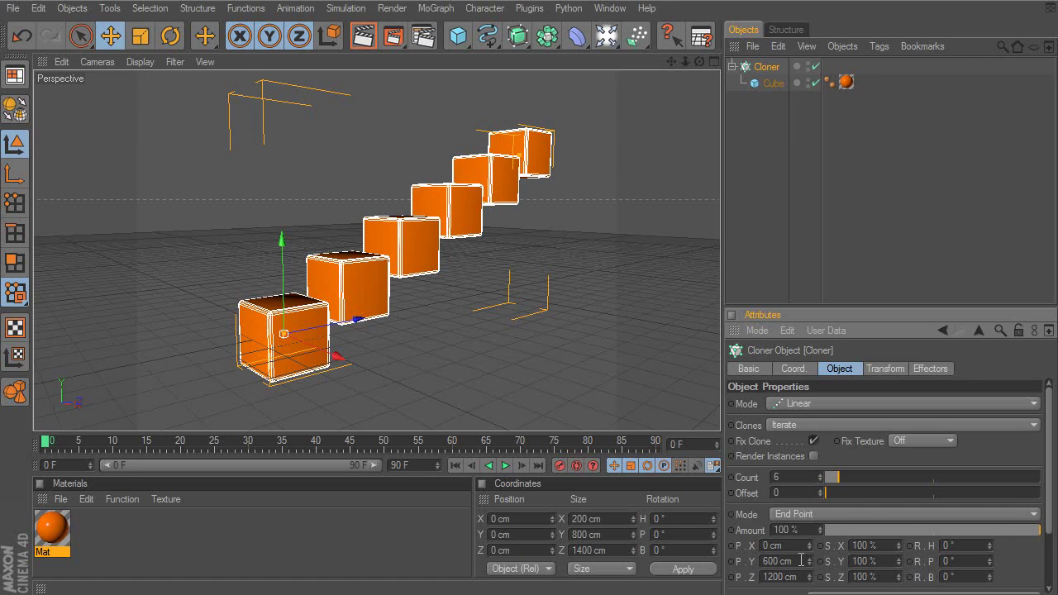
mouse_move(567, 314)
left_mouse_down("alt")
mouse_move(550, 307)
mouse_move(557, 314)
left_mouse_up("alt")
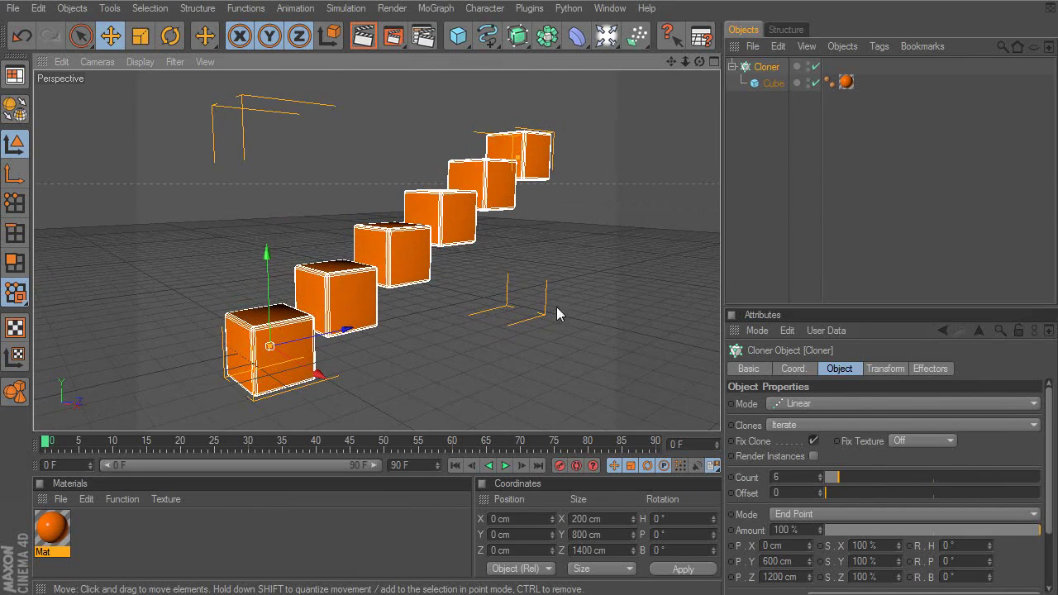
Step: Raise the Cloner's clone count to 10 and reduce the end scale to 32% in X, 41% in Y and 47% in Z
mouse_move(842, 477)
left_mouse_down()
mouse_move(887, 476)
mouse_move(836, 471)
left_mouse_up()
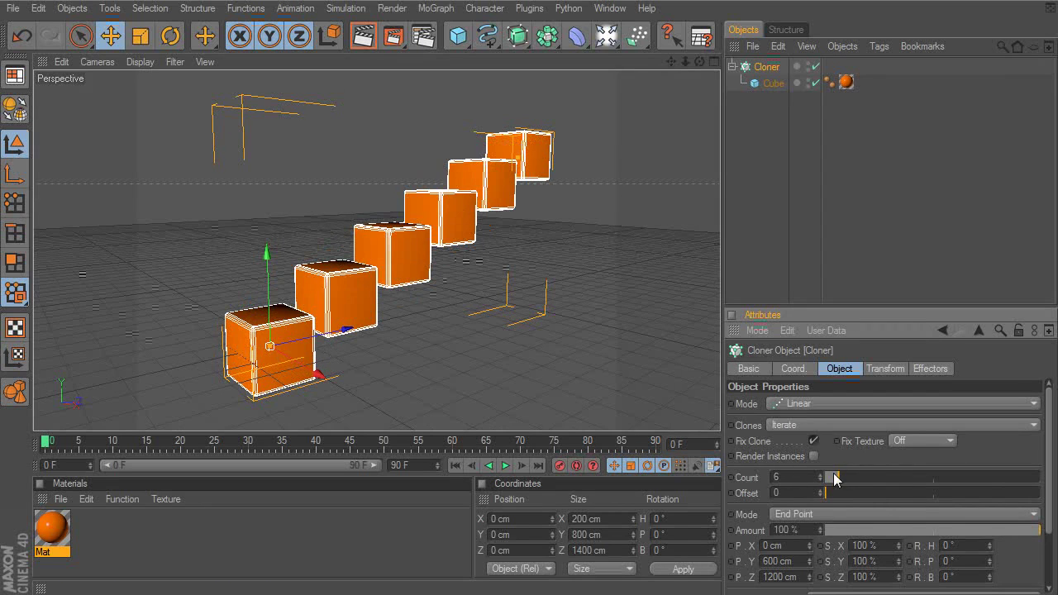
mouse_move(836, 476)
left_mouse_down()
mouse_move(917, 483)
mouse_move(843, 477)
left_mouse_up()
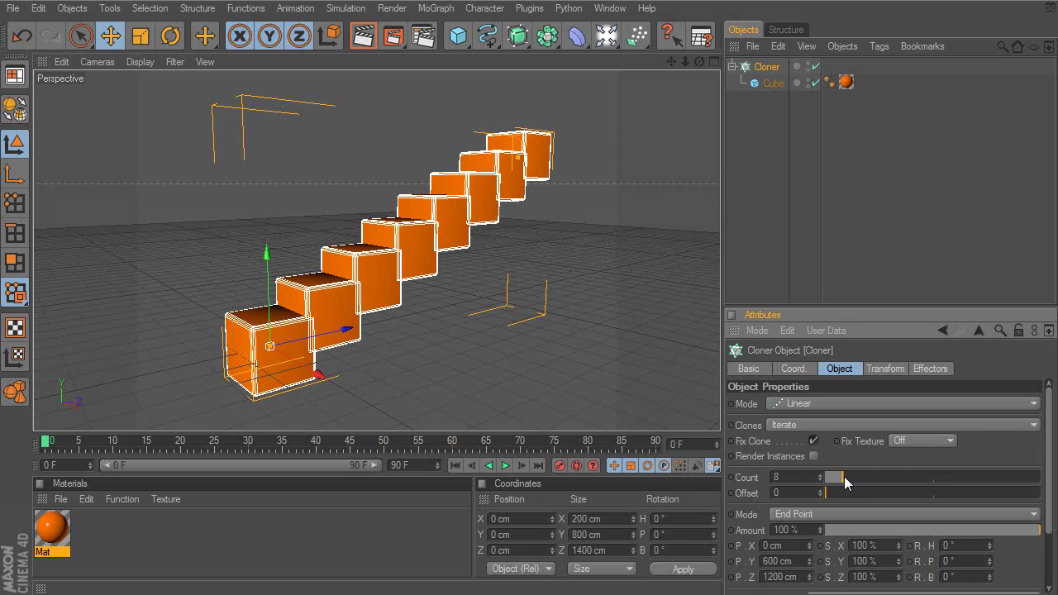
left_click_drag(843, 476, 849, 482)
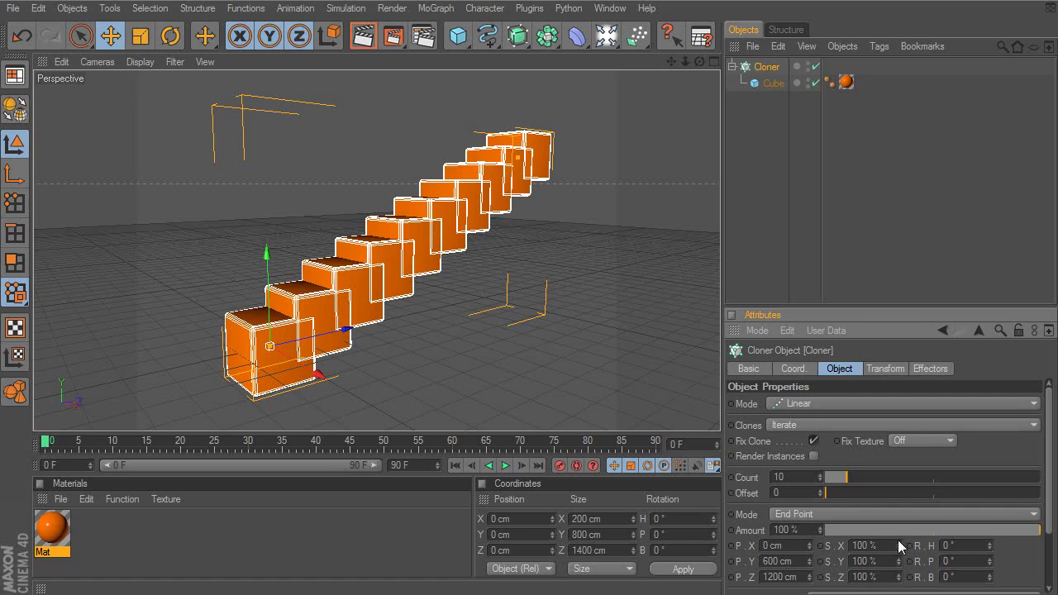
left_click_drag(898, 543, 882, 578)
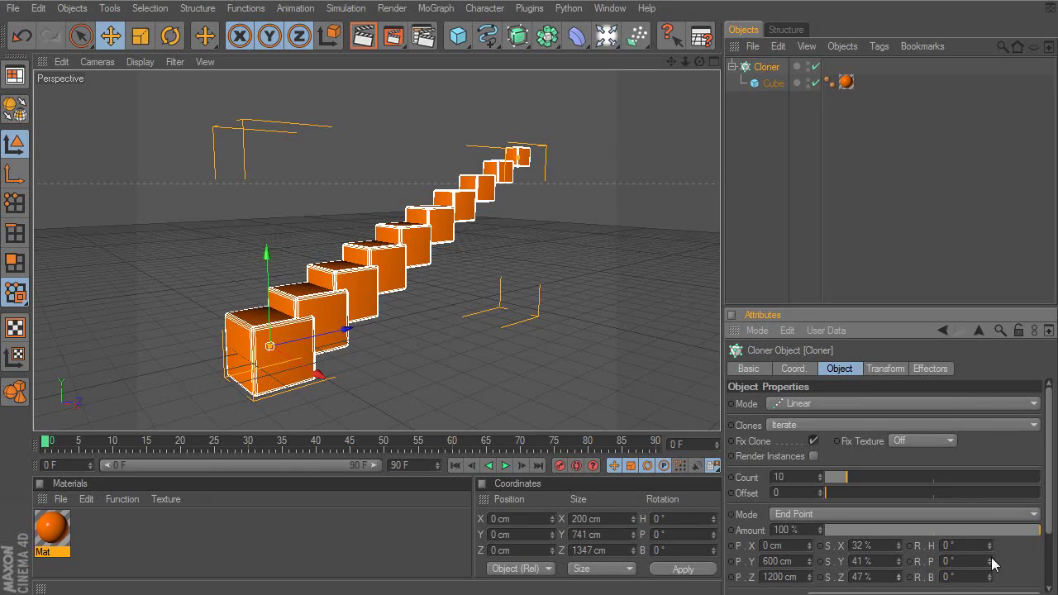
left_click_drag(989, 562, 999, 558)
key("ctrl+z")
mouse_move(992, 583)
left_mouse_down()
mouse_move(1000, 552)
mouse_move(991, 565)
left_mouse_up()
Step: Set the Cloner's step rotation to 156.1° in H and -52° in P to bend the row of cubes
left_click_drag(1047, 423, 1048, 497)
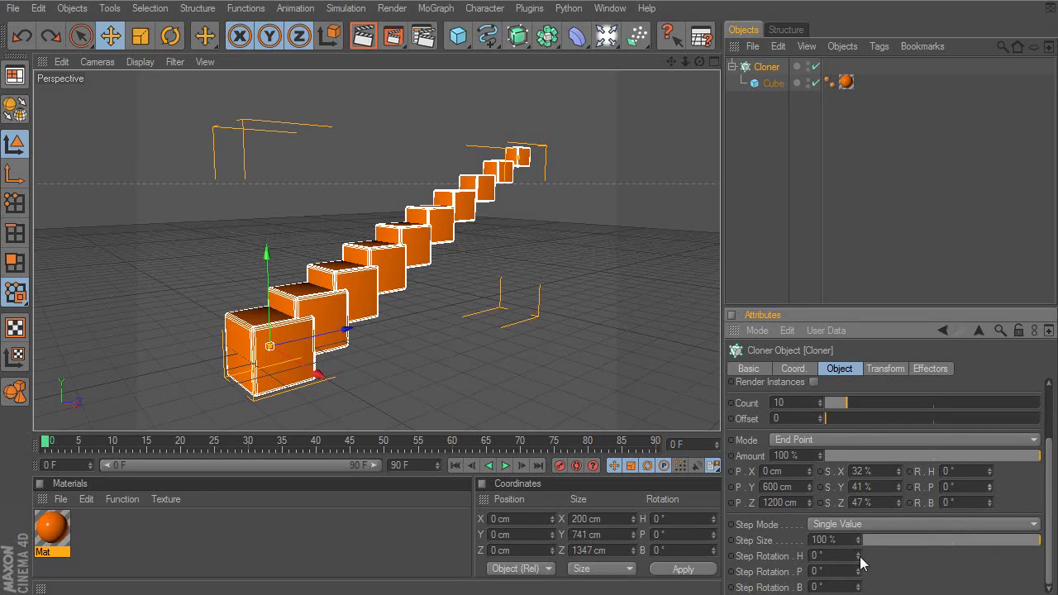
left_click_drag(858, 555, 987, 555)
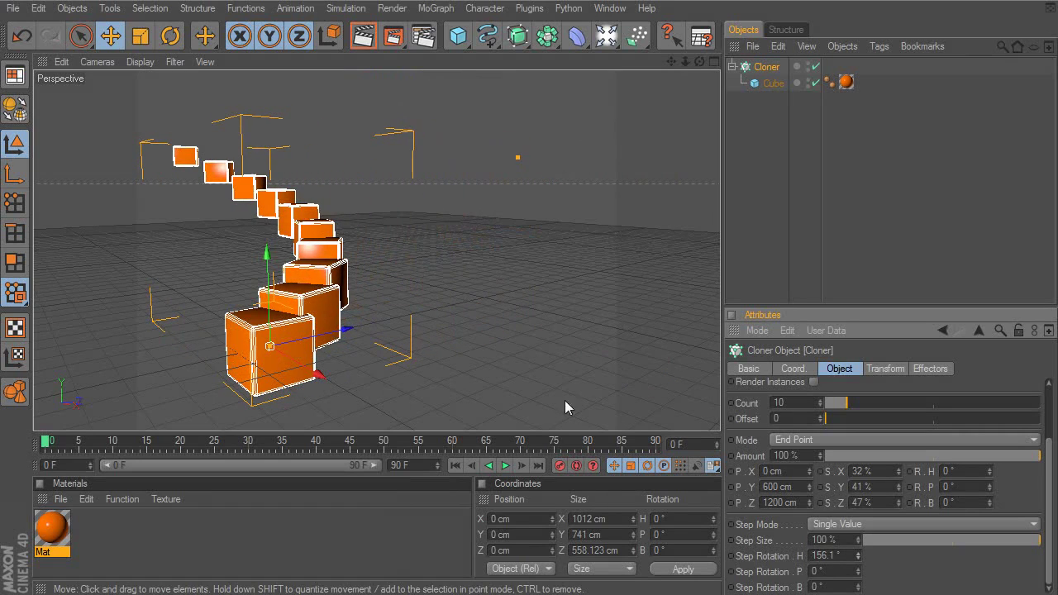
mouse_move(613, 359)
left_mouse_down("alt")
mouse_move(487, 238)
mouse_move(420, 371)
mouse_move(326, 360)
left_mouse_up("alt")
mouse_move(859, 571)
left_mouse_down()
mouse_move(776, 576)
mouse_move(815, 576)
left_mouse_up()
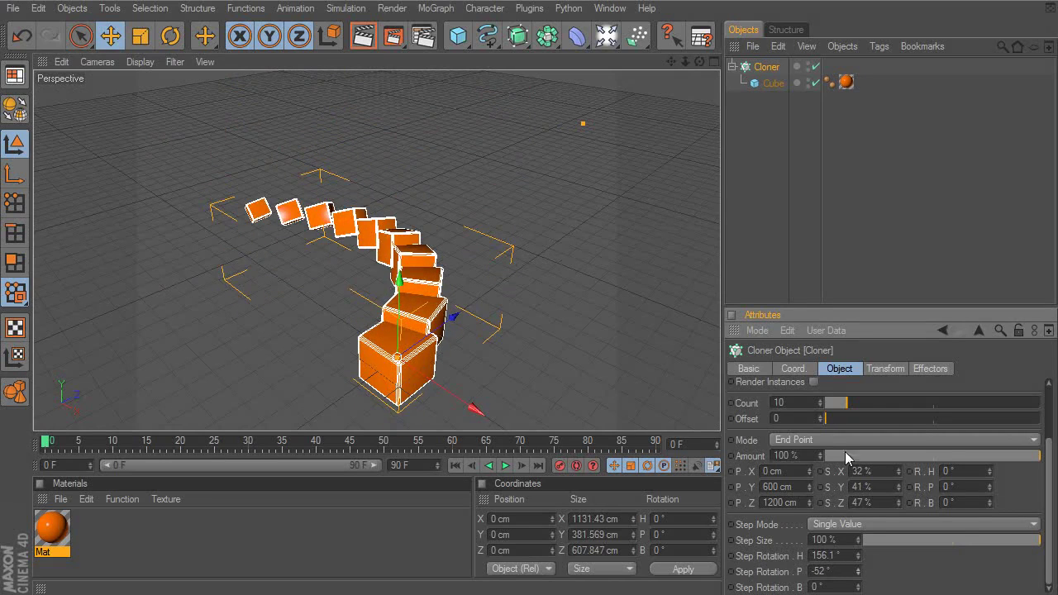
Step: Raise the clone count to 24 and set the step rotation H to 180°
left_click_drag(849, 405, 877, 402)
left_click_drag(858, 555, 859, 559)
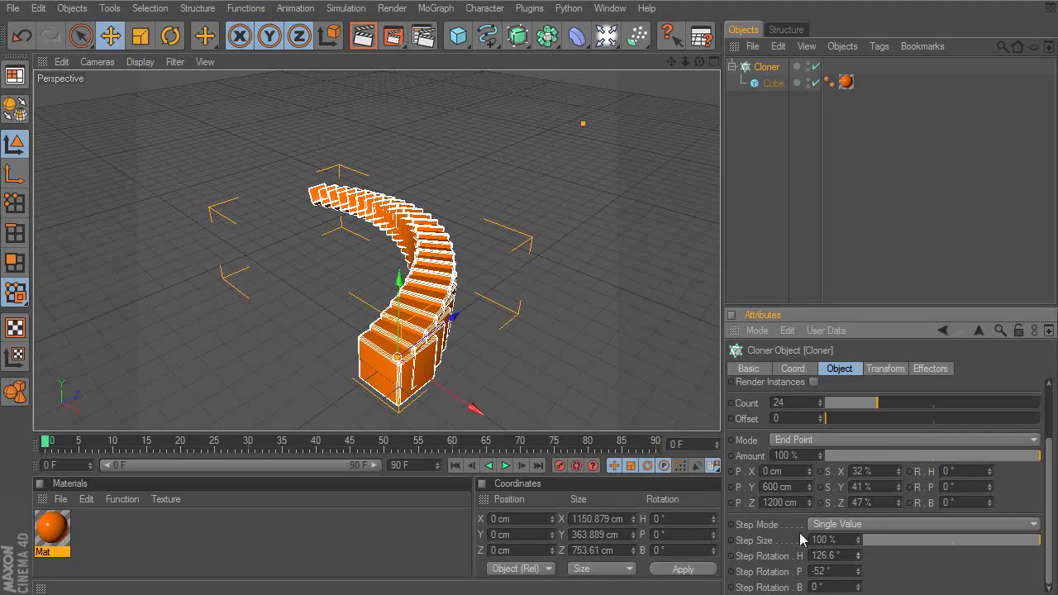
left_click(834, 522)
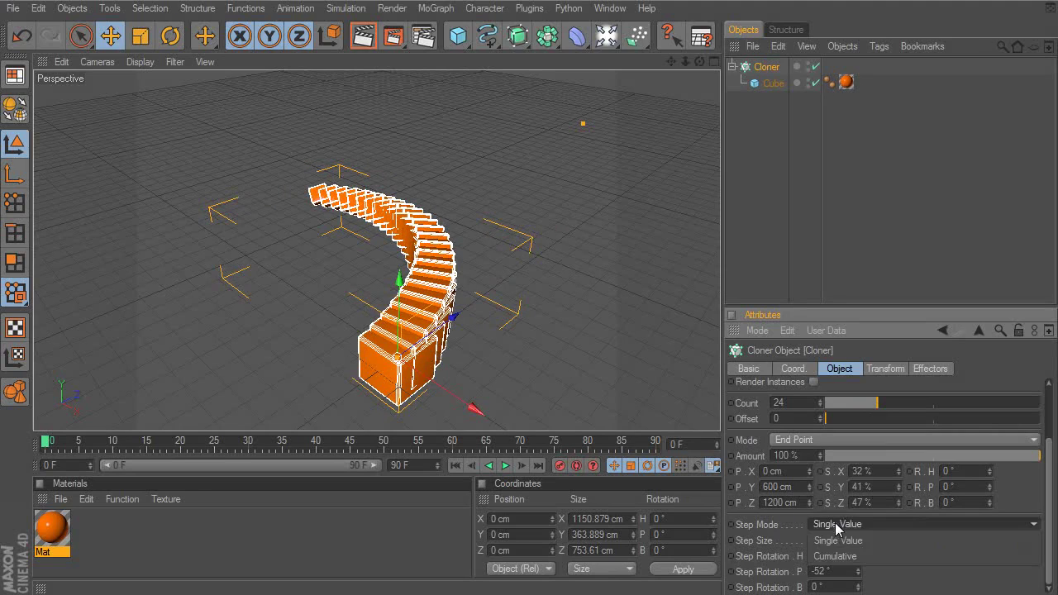
left_click(861, 539)
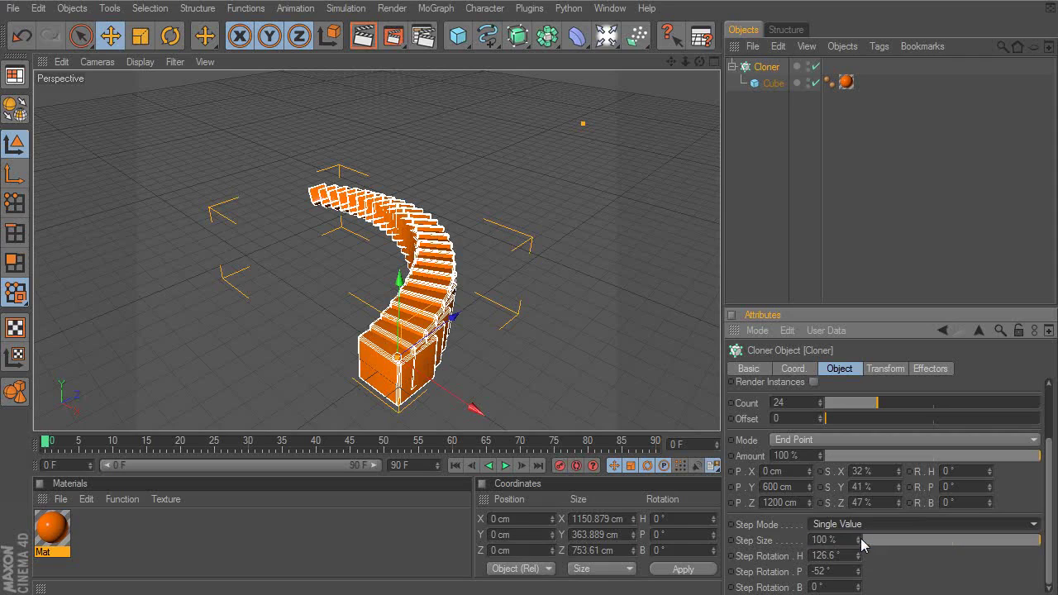
double_click(854, 555)
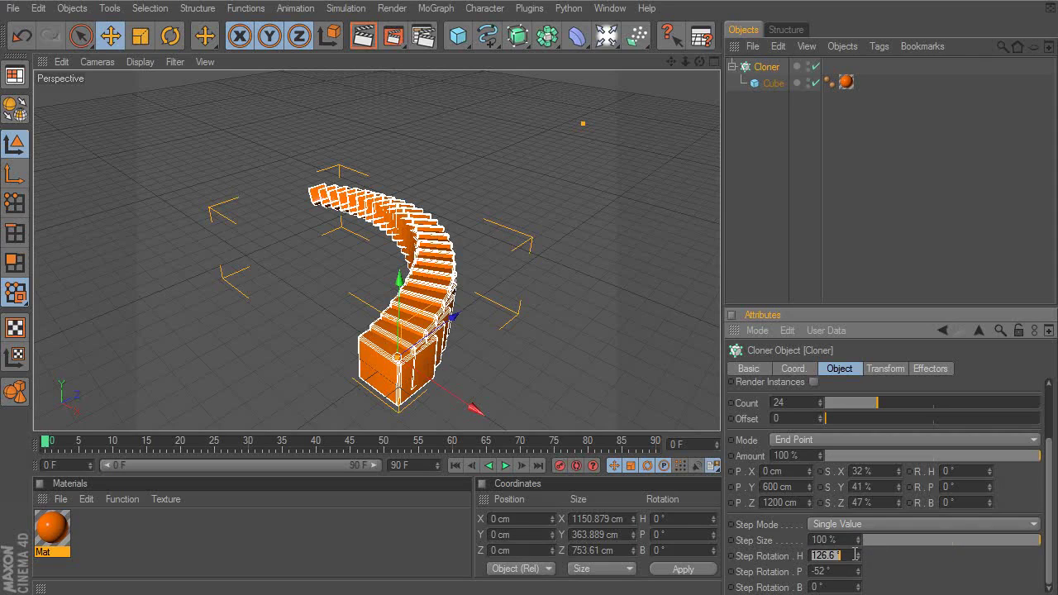
type("180")
key("Return")
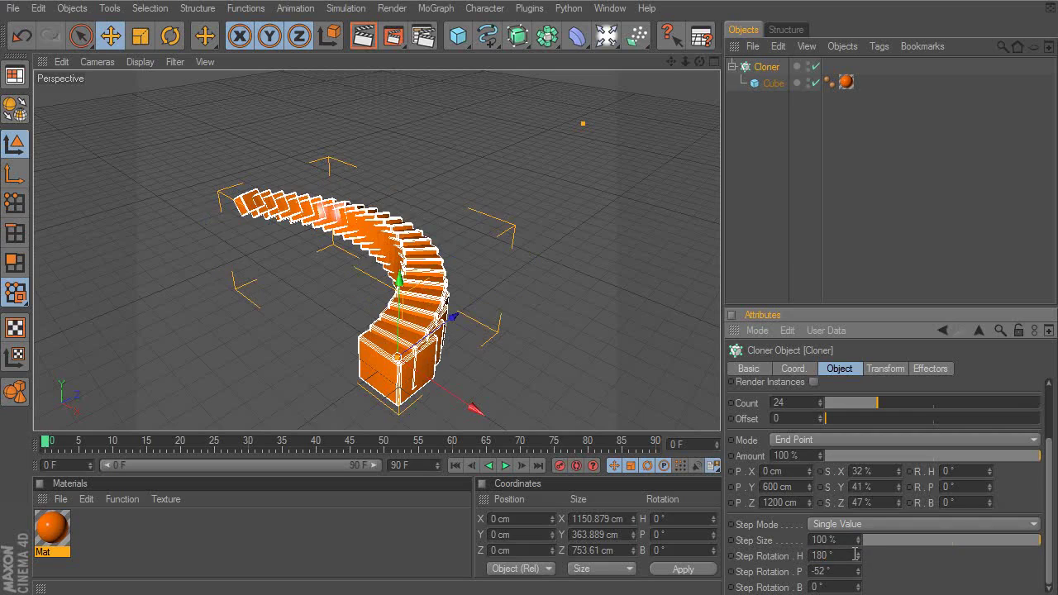
Step: Show all four views with the arc framed in the Top view, and change the Cloner's step mode to Cumulative
middle_click(576, 283)
middle_click_drag(567, 181, 625, 198, "alt")
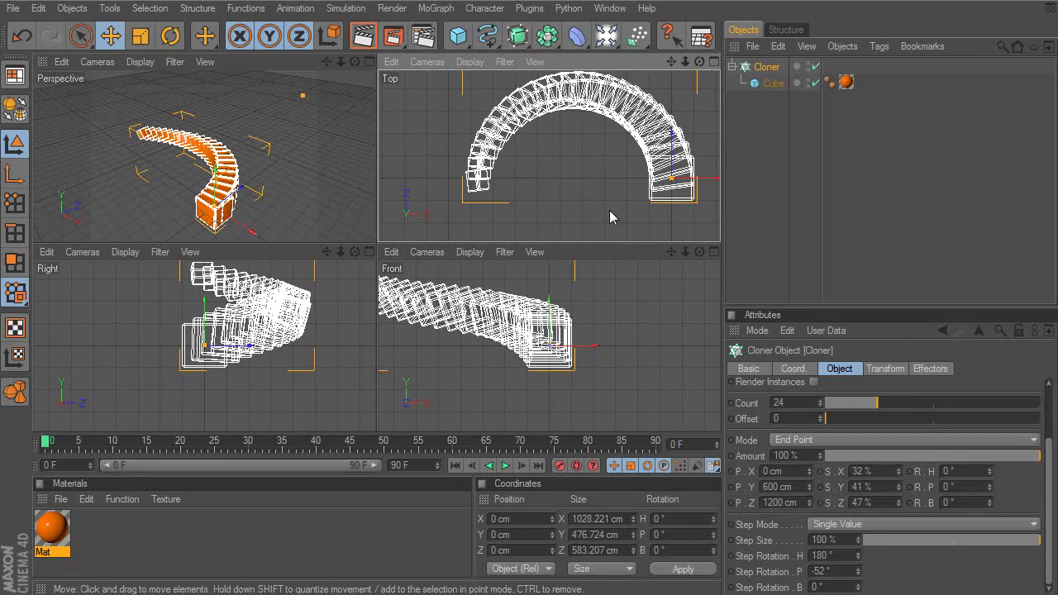
left_click(837, 524)
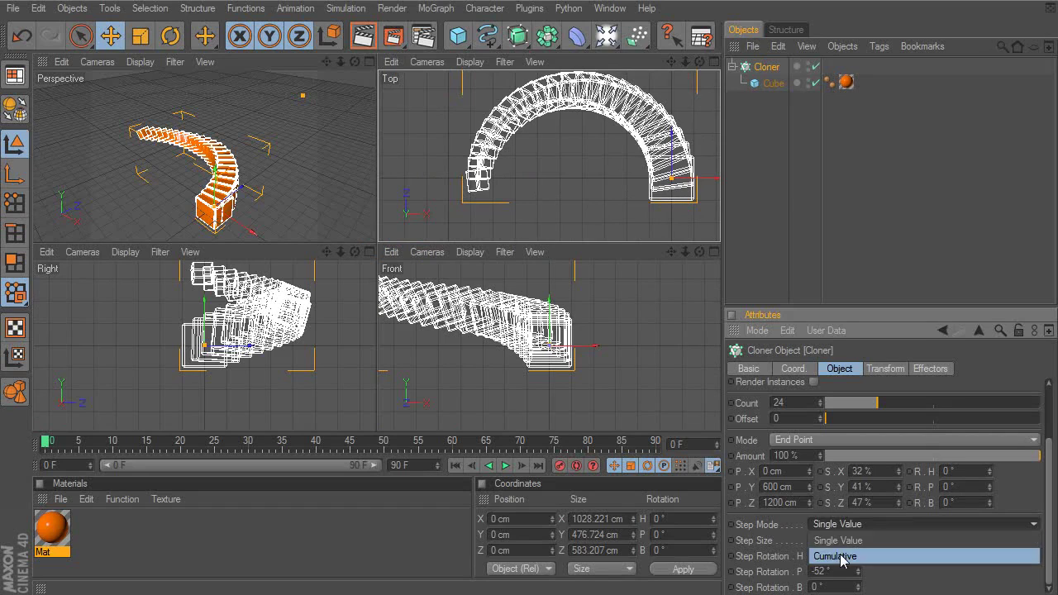
left_click(839, 556)
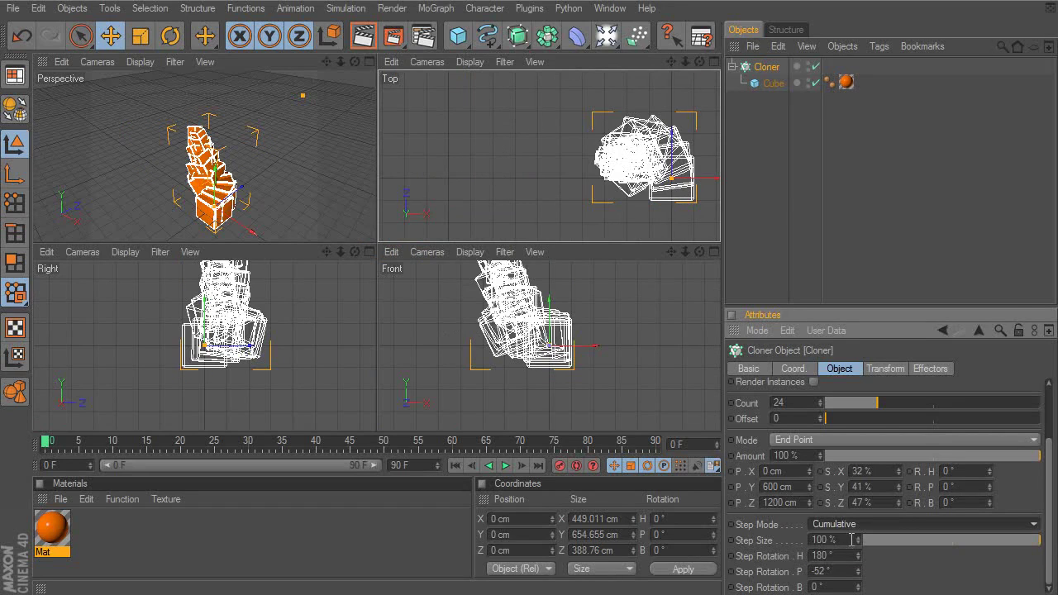
Step: Reset the Cloner's step rotation H and P to 0°
left_click(854, 571)
left_click(846, 556)
type("0")
key("Tab")
type("0")
key("Return")
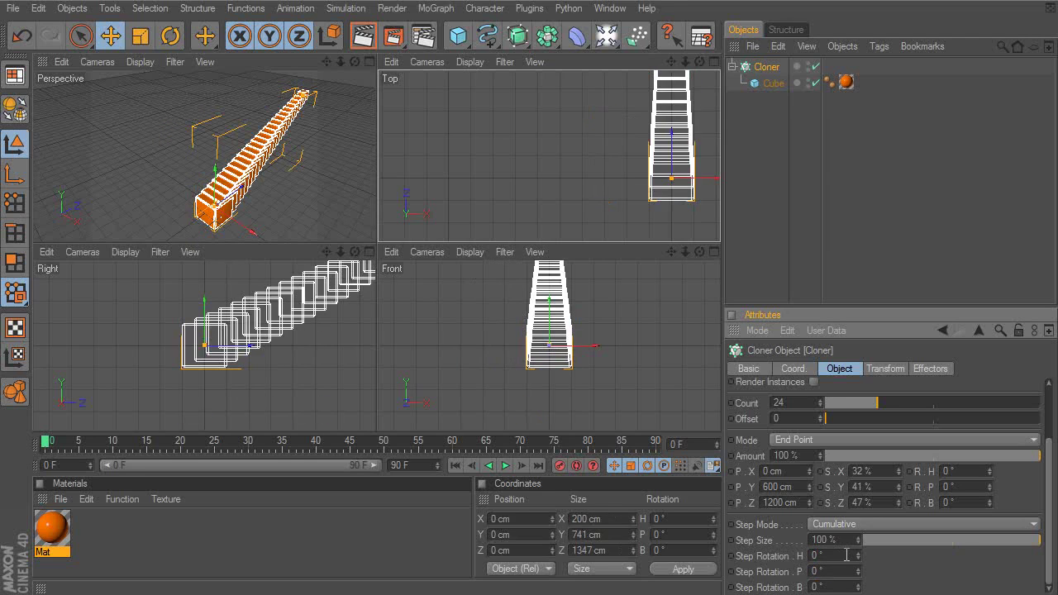
Step: Try a cumulative step rotation H of 18.2° and inspect the curl in the Top and Perspective views
mouse_move(858, 556)
left_mouse_down()
mouse_move(858, 541)
mouse_move(858, 593)
mouse_move(857, 549)
mouse_move(859, 568)
left_mouse_up()
middle_click(628, 183)
scroll(622, 248, "down", 3)
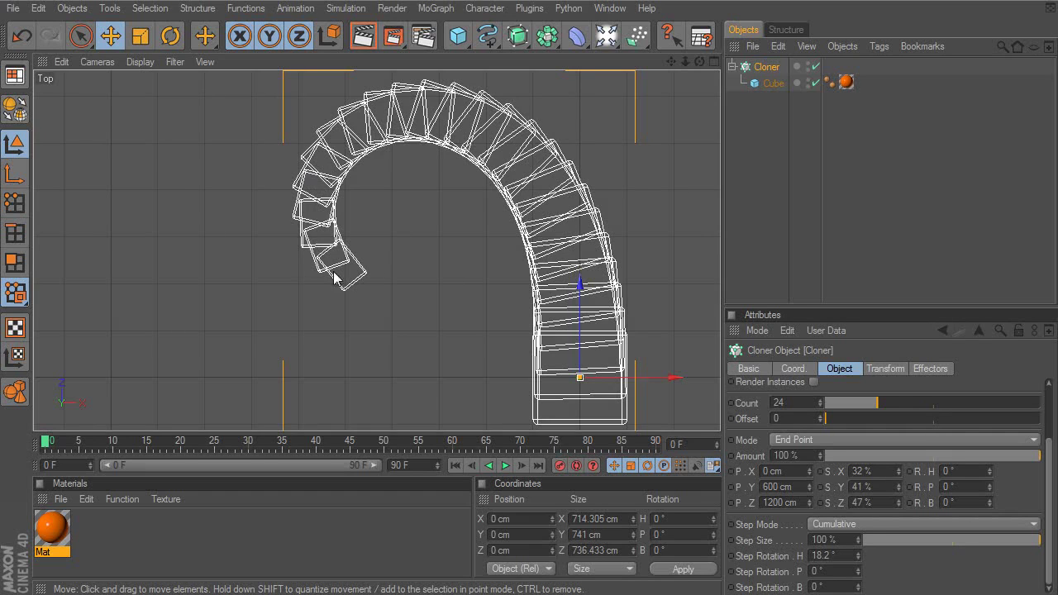
middle_click(465, 248)
middle_click(291, 161)
left_click_drag(291, 161, 254, 310, "alt")
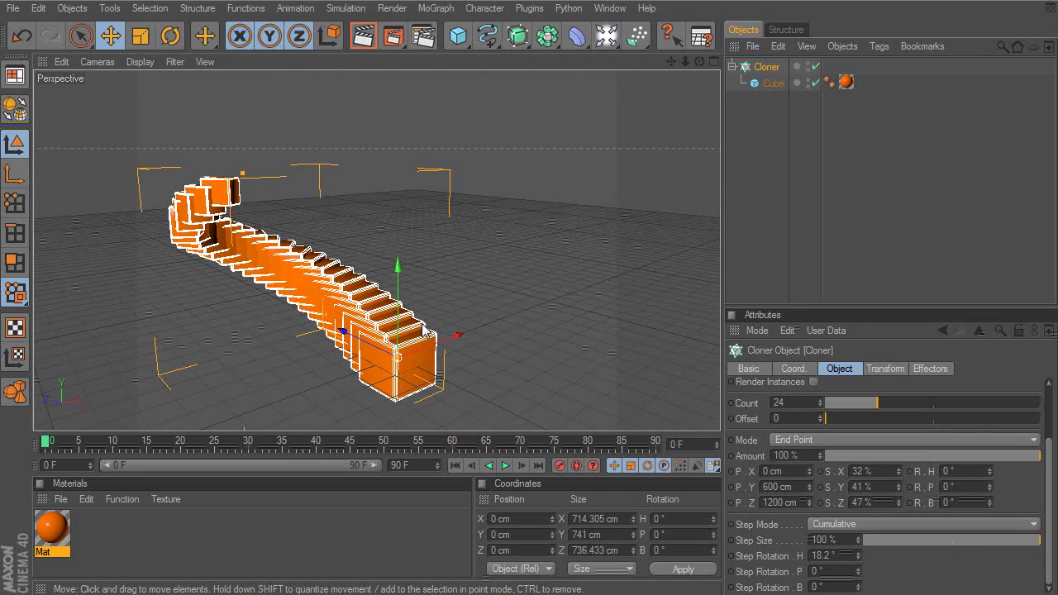
Step: Return the Cloner's step rotation H to 0° to straighten the row of cubes
left_click(843, 556)
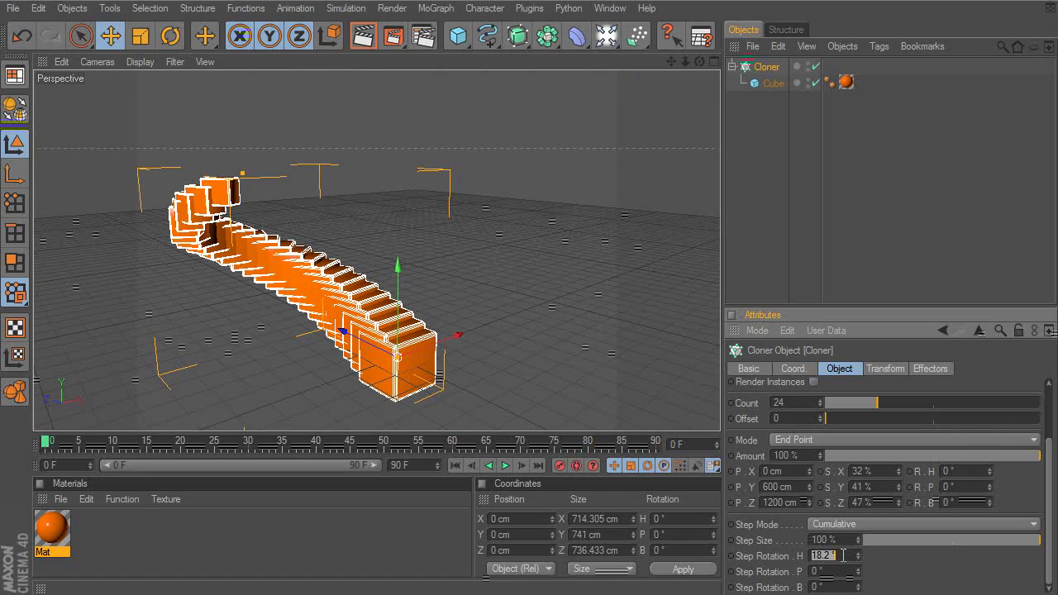
type("0")
key("Return")
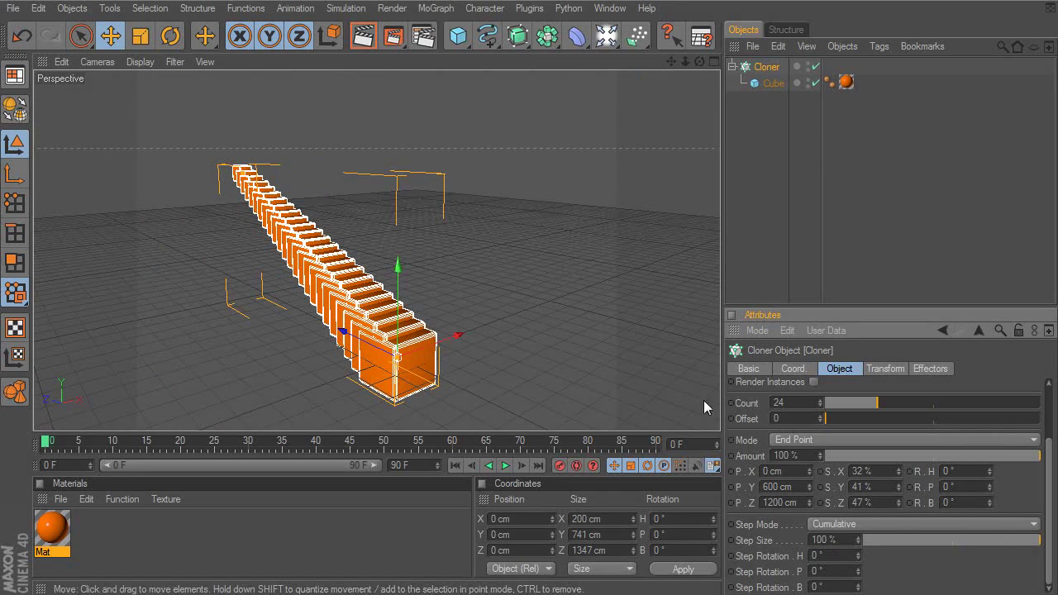
Step: Switch the Cloner's mode from Linear to Radial
left_click_drag(1049, 507, 1051, 410)
mouse_move(291, 303)
left_mouse_down("alt")
mouse_move(281, 301)
mouse_move(386, 307)
mouse_move(541, 206)
mouse_move(516, 264)
mouse_move(532, 282)
mouse_move(450, 279)
left_mouse_up("alt")
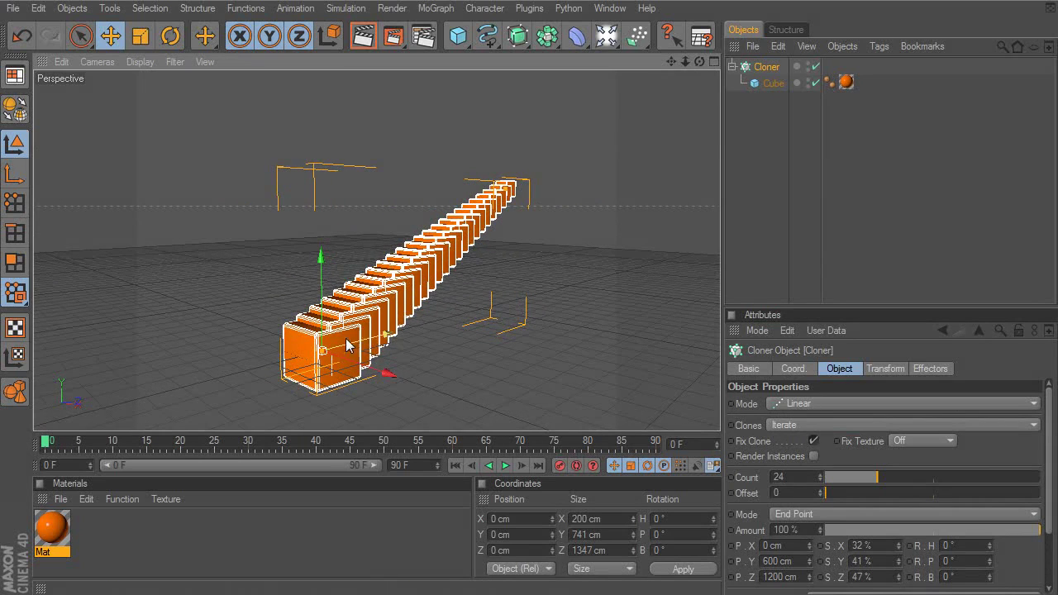
left_click(808, 402)
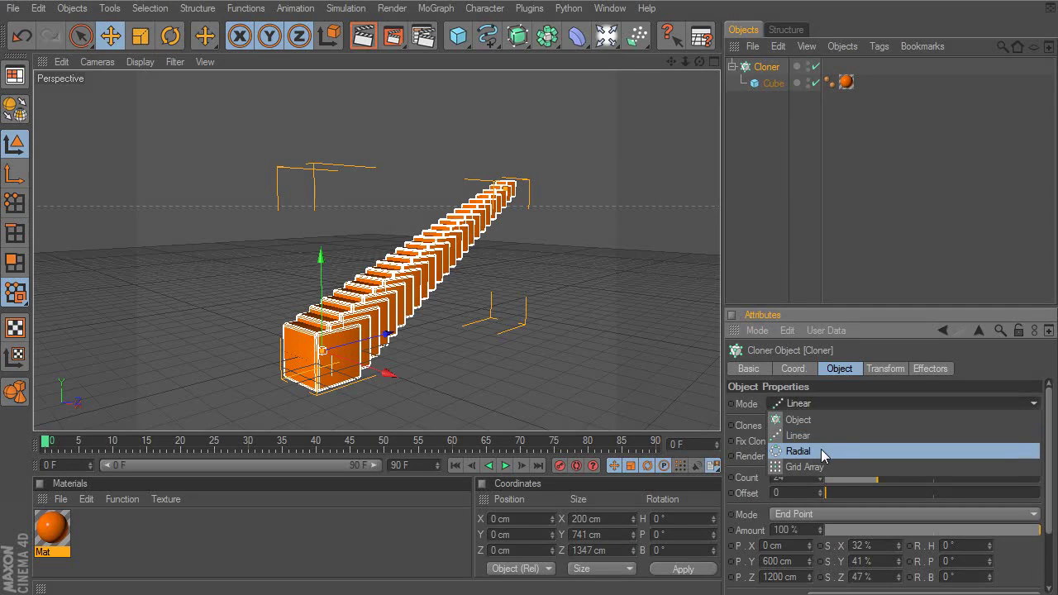
left_click(821, 450)
left_click_drag(450, 353, 493, 338, "alt")
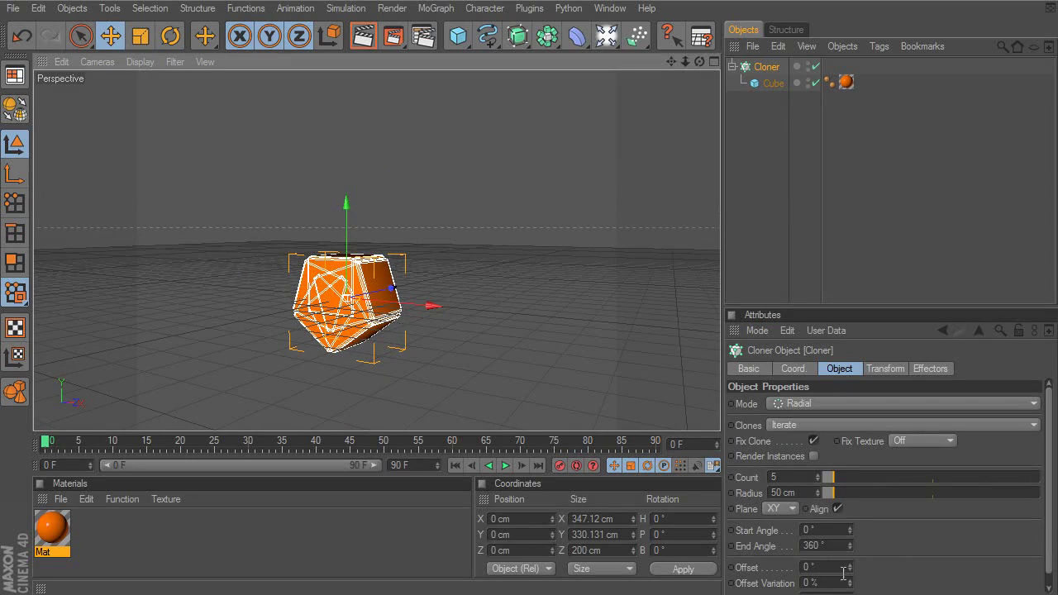
Step: Set the radial ring's radius to 583 cm, its count to 12 and its start angle to 5°
scroll(1048, 477, "down", 1)
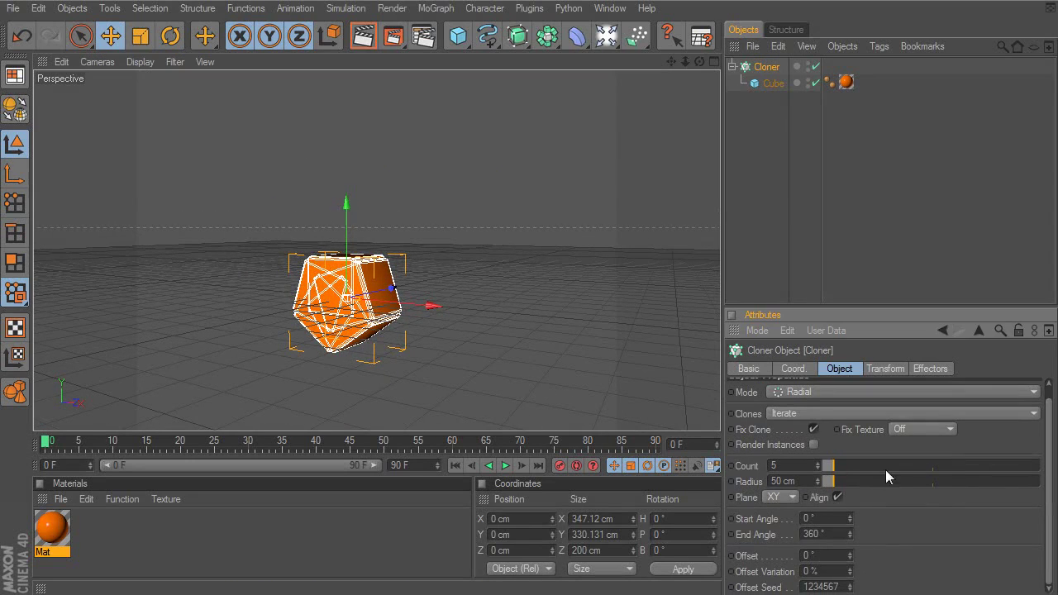
left_click_drag(838, 479, 950, 484)
left_click_drag(833, 467, 850, 466)
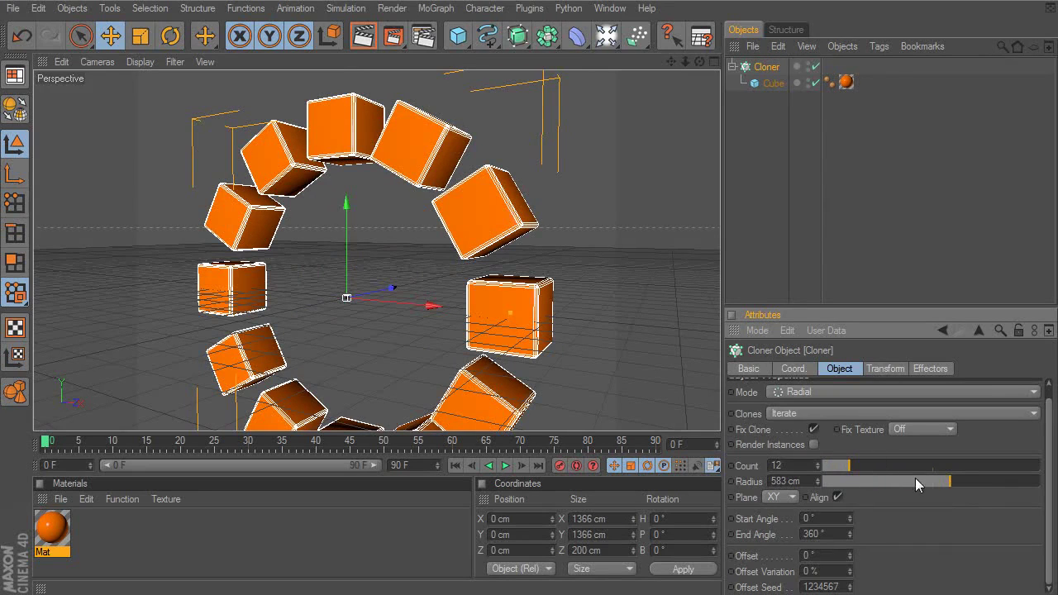
mouse_move(849, 518)
left_mouse_down()
mouse_move(849, 491)
mouse_move(849, 546)
mouse_move(848, 480)
mouse_move(849, 514)
left_mouse_up()
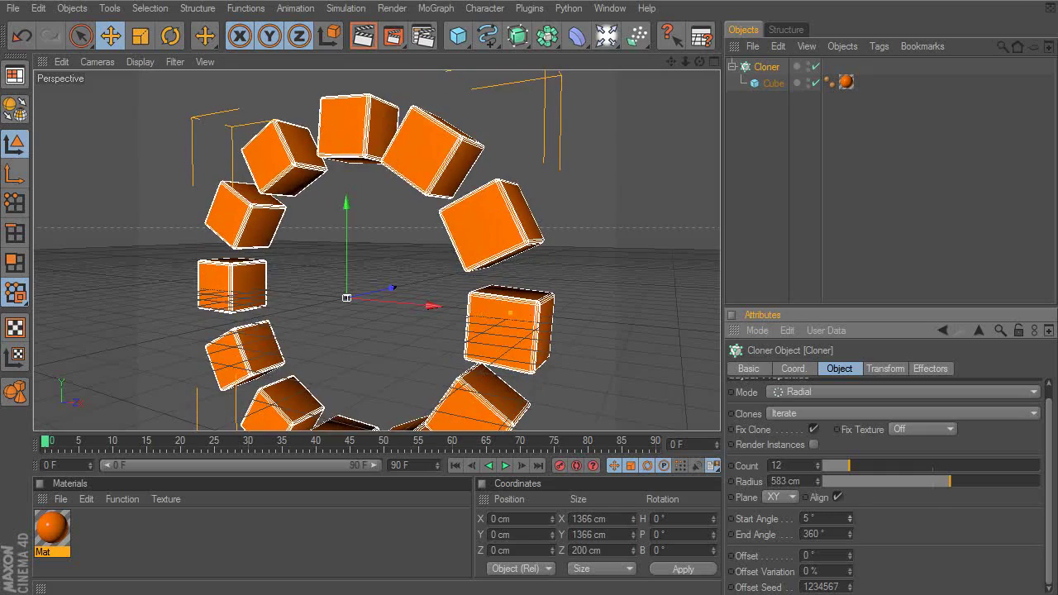
Step: Switch the Cloner to Grid Array mode and set its size to 600 cm on all three axes
left_click(847, 391)
left_click(822, 453)
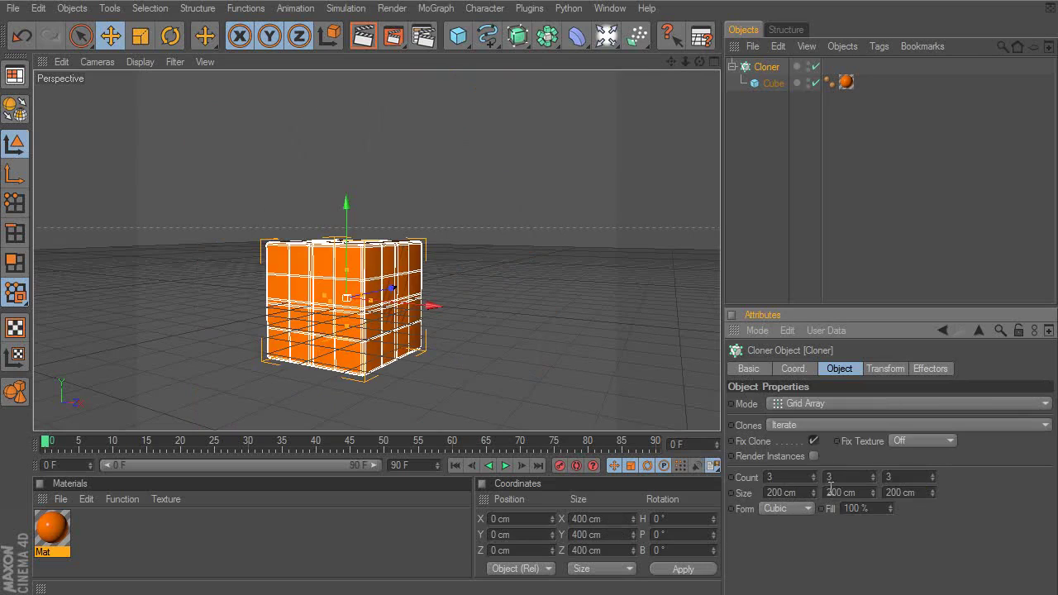
left_click(801, 492)
type("600")
key("Tab")
type("600")
key("Tab")
type("600")
key("Return")
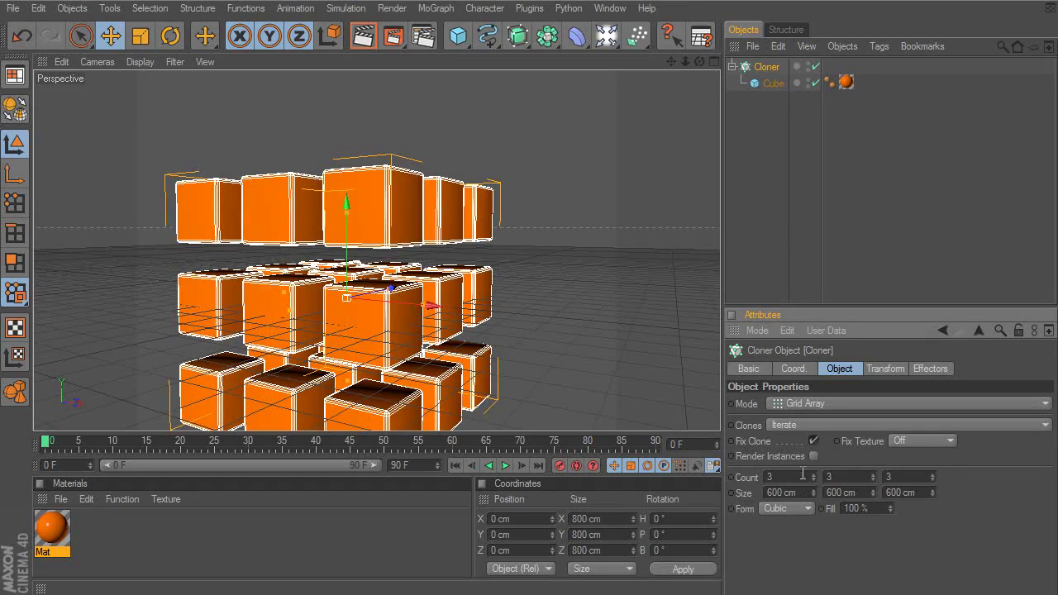
Step: Try the first count value of the grid array, keep it at 3, and change the array's form to Sphere
left_click(814, 479)
mouse_move(813, 477)
left_mouse_down()
mouse_move(813, 453)
mouse_move(813, 488)
mouse_move(813, 463)
mouse_move(813, 478)
left_mouse_up()
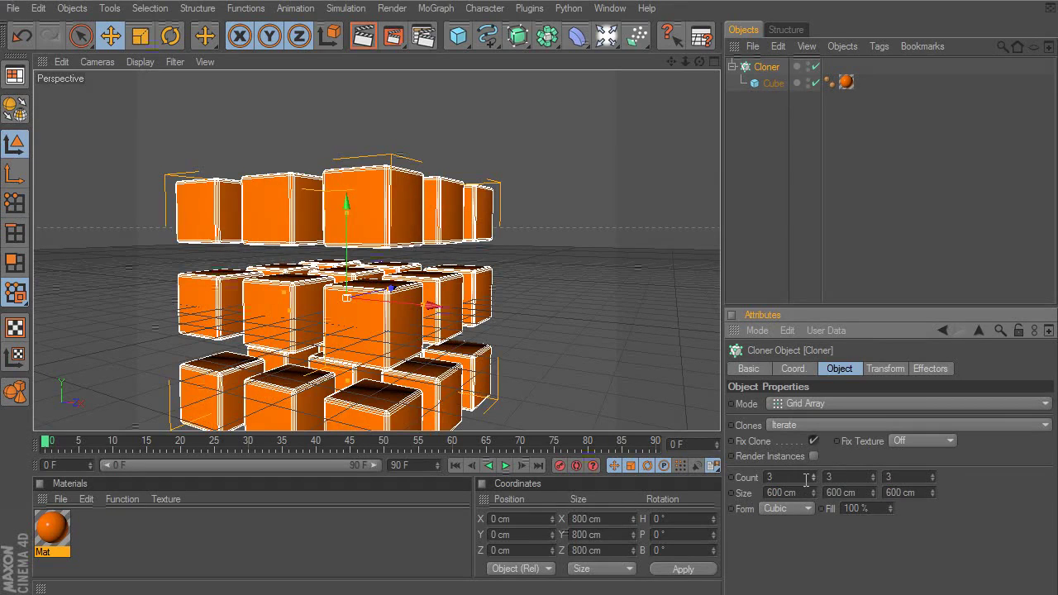
left_click(787, 507)
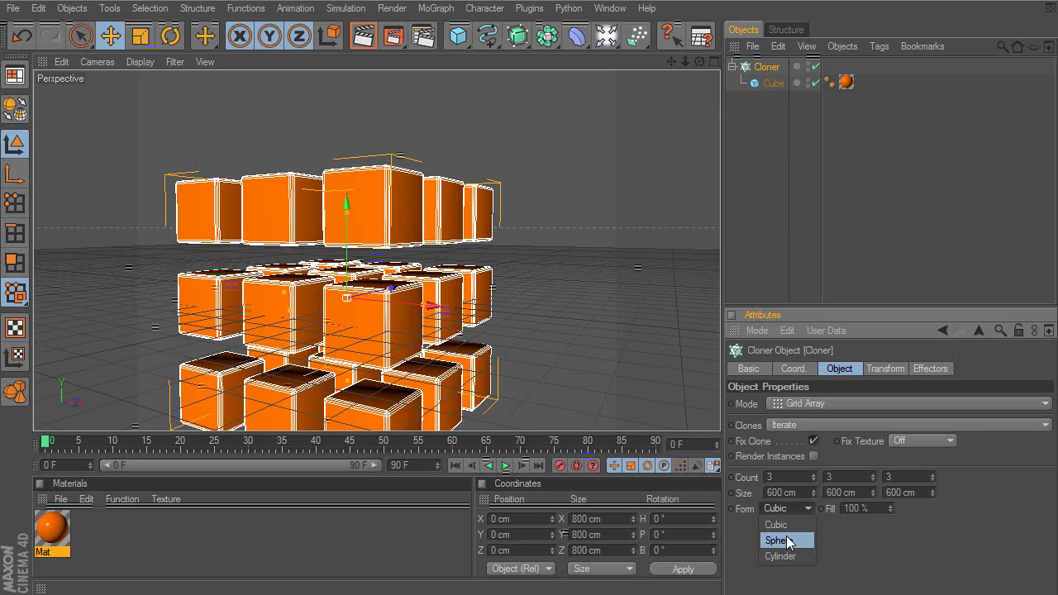
left_click(787, 539)
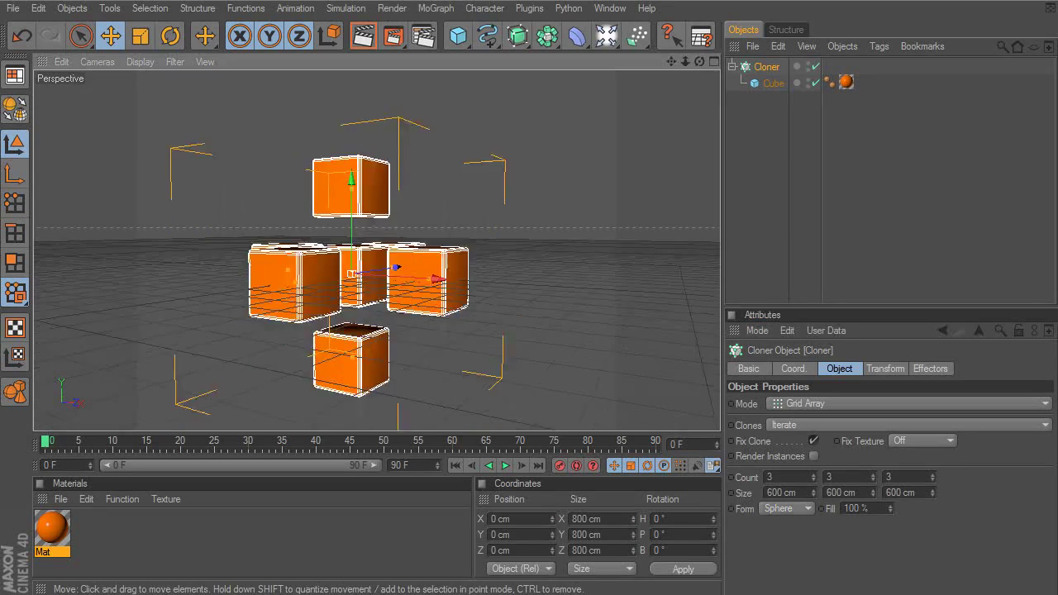
left_click(791, 477)
left_click(793, 509)
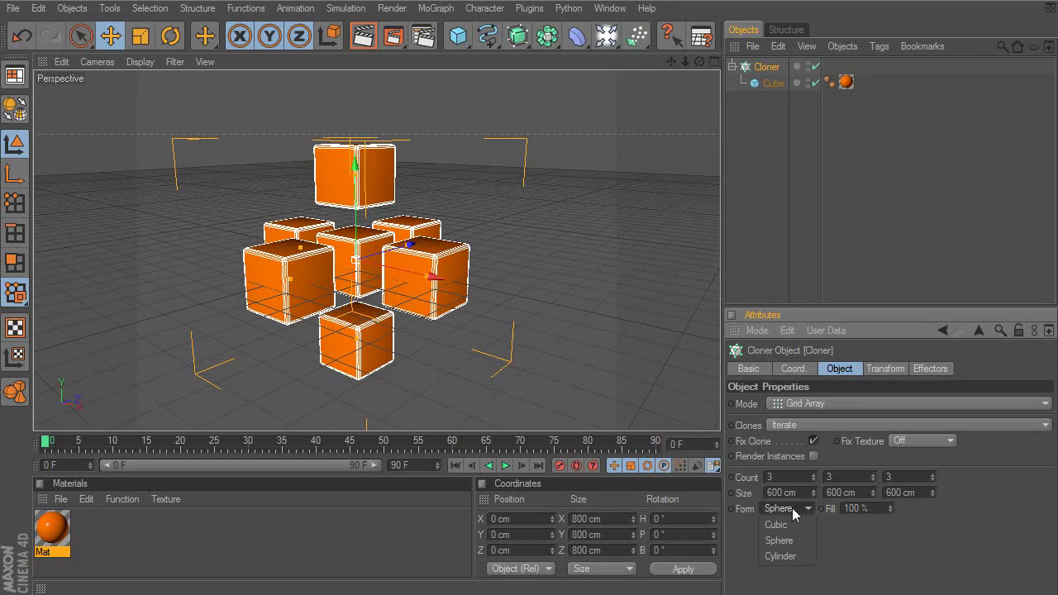
Step: Set the Cloner's mode back to Linear
left_click(821, 400)
left_click(821, 401)
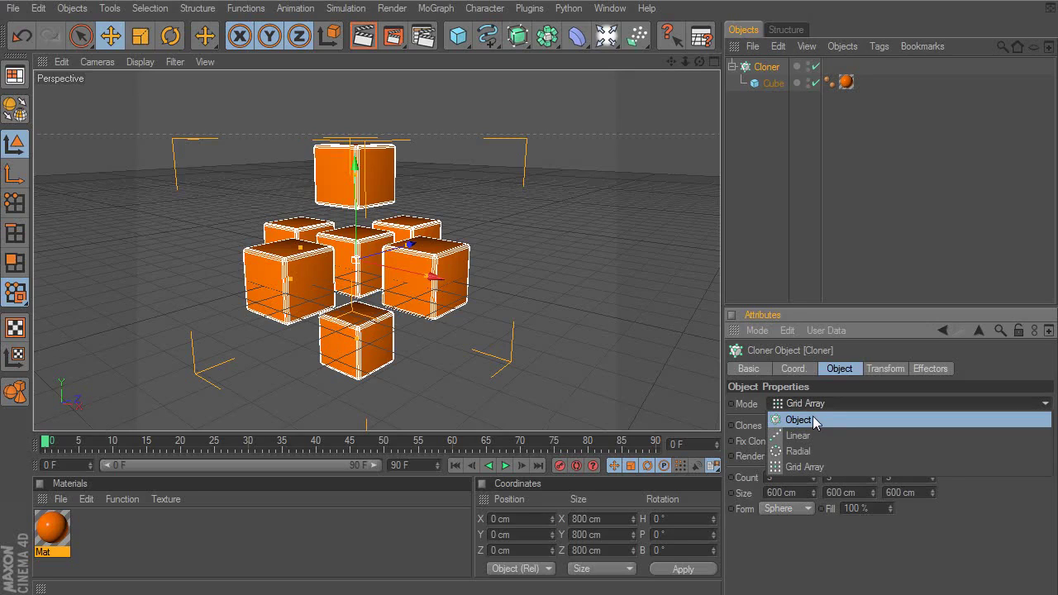
left_click(809, 435)
left_click(813, 441)
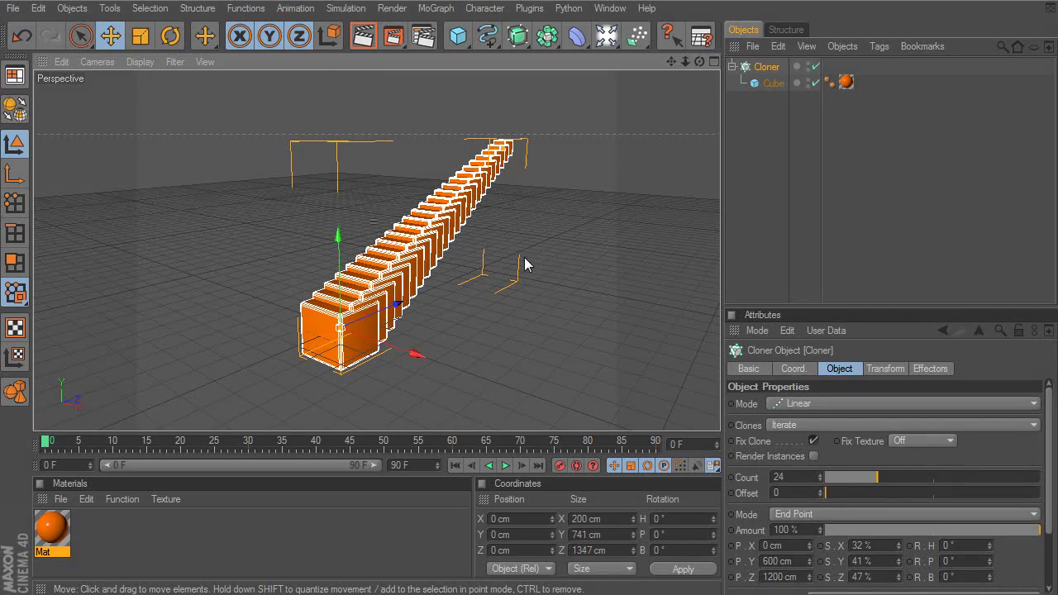
mouse_move(529, 260)
left_mouse_down("alt")
mouse_move(495, 260)
mouse_move(524, 273)
mouse_move(491, 273)
left_mouse_up("alt")
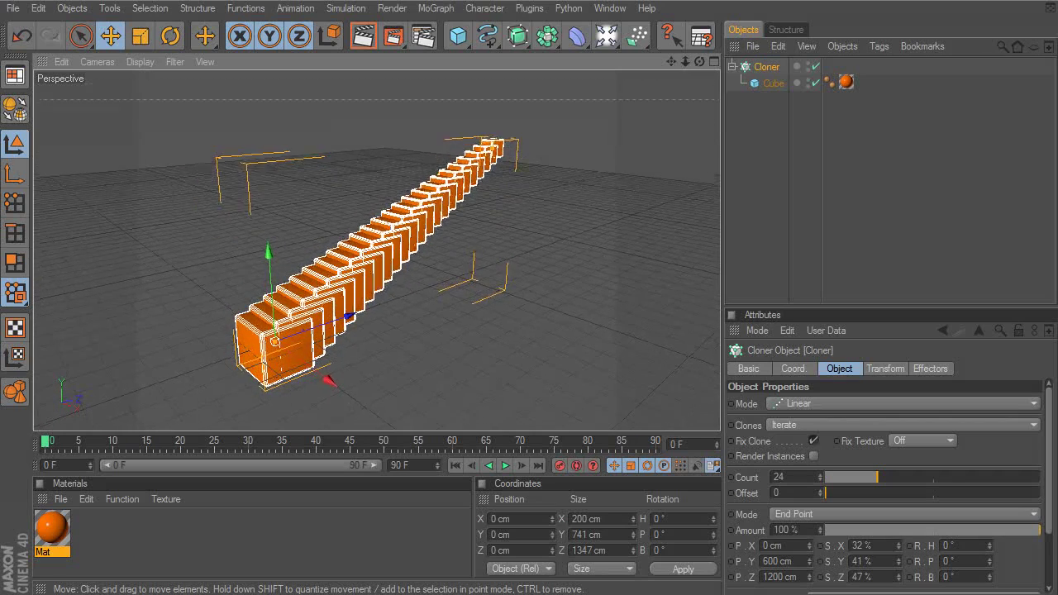
Step: Set the linear array's end point to 630 cm in Y, and reposition its end handle in the viewport to about X 198, Y 884, Z 1821 cm
mouse_move(810, 565)
left_mouse_down()
mouse_move(810, 578)
mouse_move(807, 563)
left_mouse_up()
left_click(803, 562)
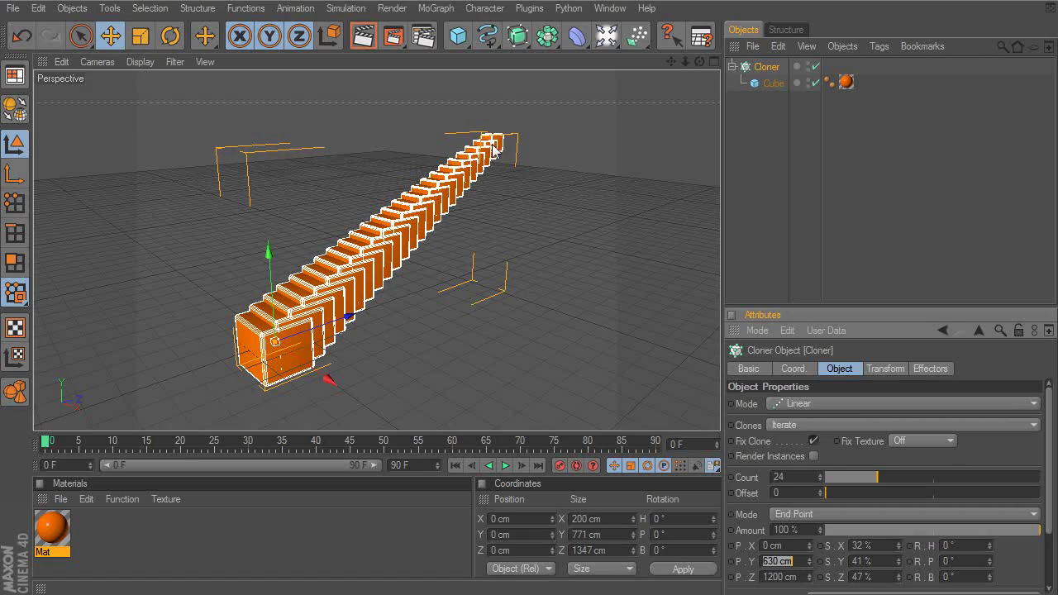
left_click_drag(498, 221, 488, 240, "alt")
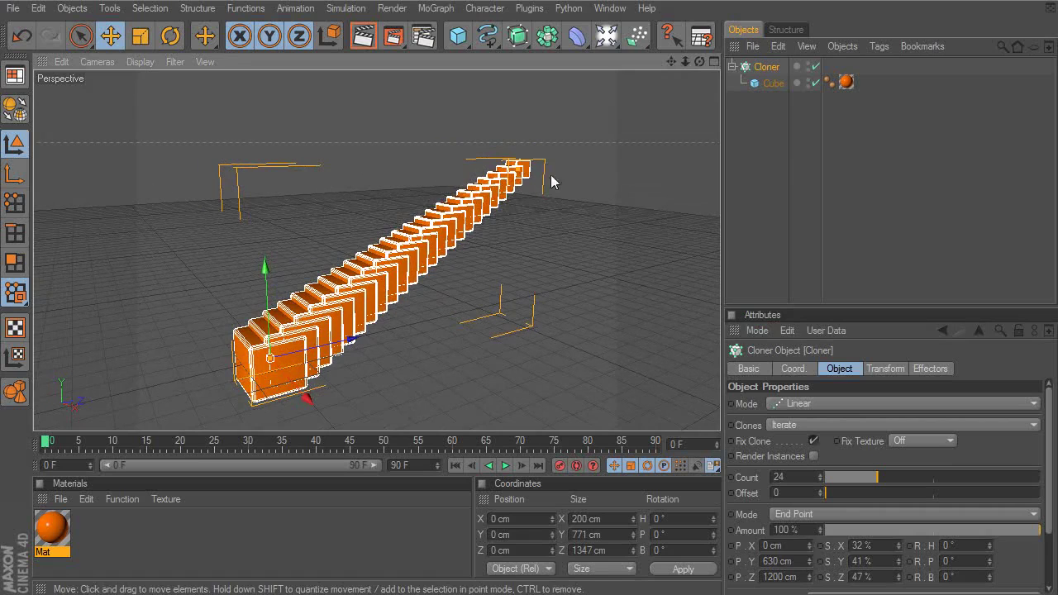
mouse_move(526, 199)
left_mouse_down("alt")
mouse_move(533, 213)
mouse_move(514, 216)
mouse_move(421, 372)
mouse_move(496, 298)
mouse_move(711, 175)
left_mouse_up("alt")
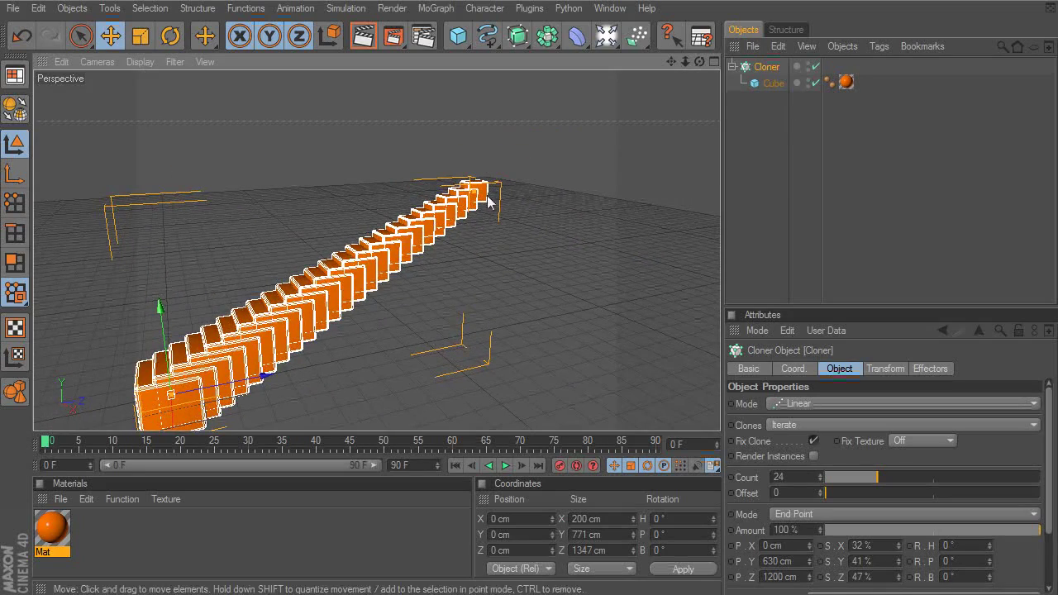
middle_click_drag(475, 204, 443, 241, "alt")
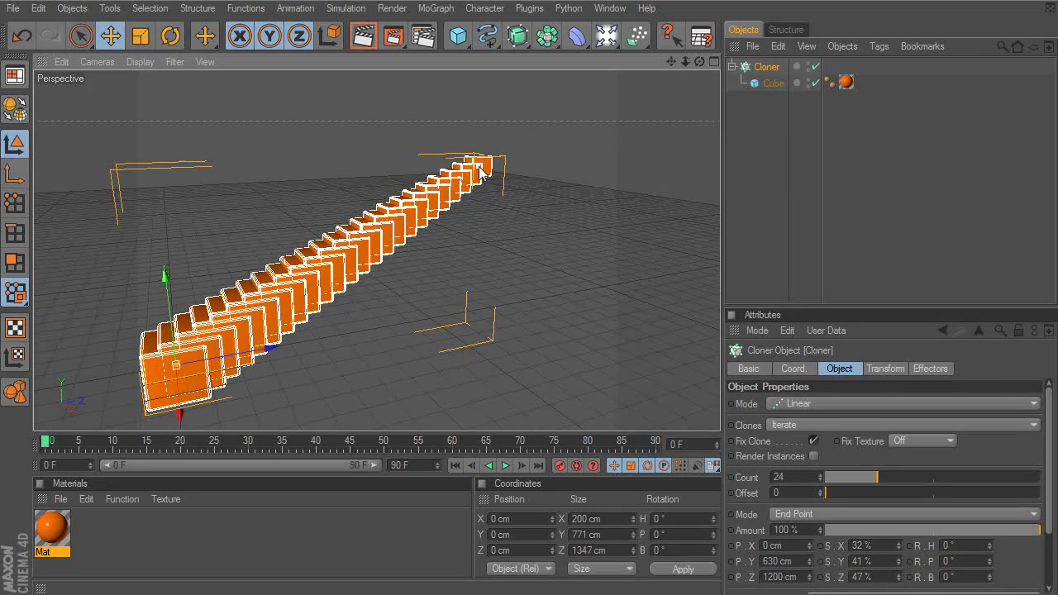
left_click_drag(492, 162, 643, 101)
middle_click_drag(475, 206, 470, 211, "alt")
right_click_drag(470, 211, 464, 221, "alt")
left_click_drag(465, 228, 448, 276, "alt")
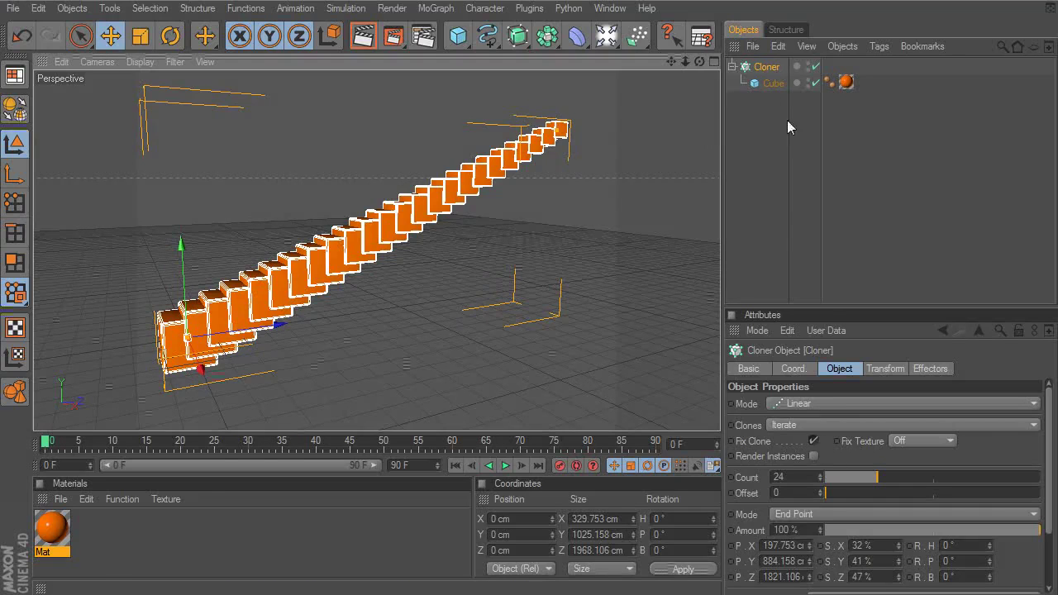
Step: Review the Cloner's clone distribution options and its coordinate, transform and effector settings, and return to its object properties
left_click(799, 426)
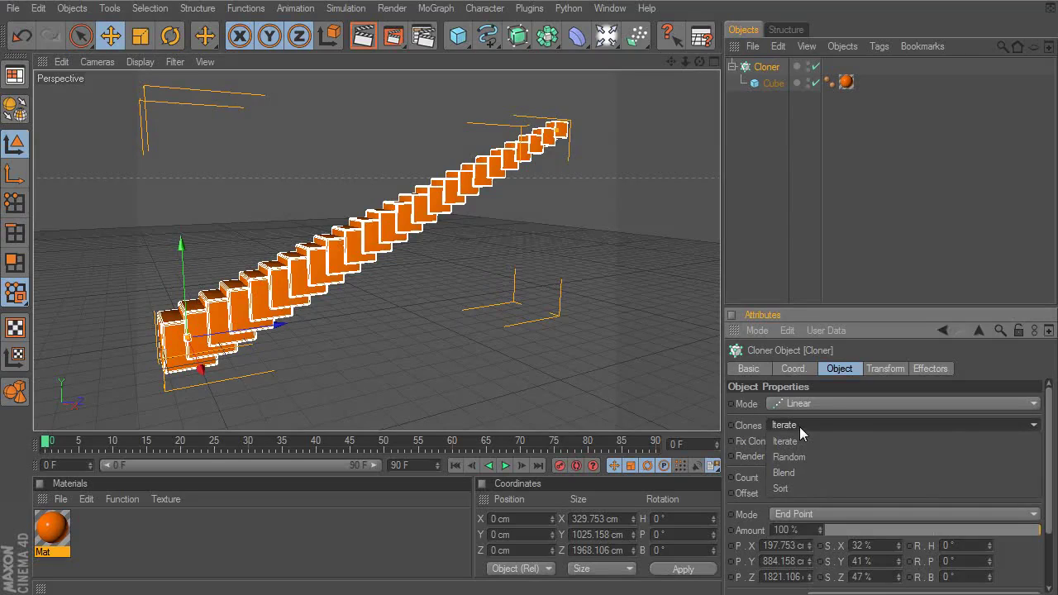
left_click(799, 433)
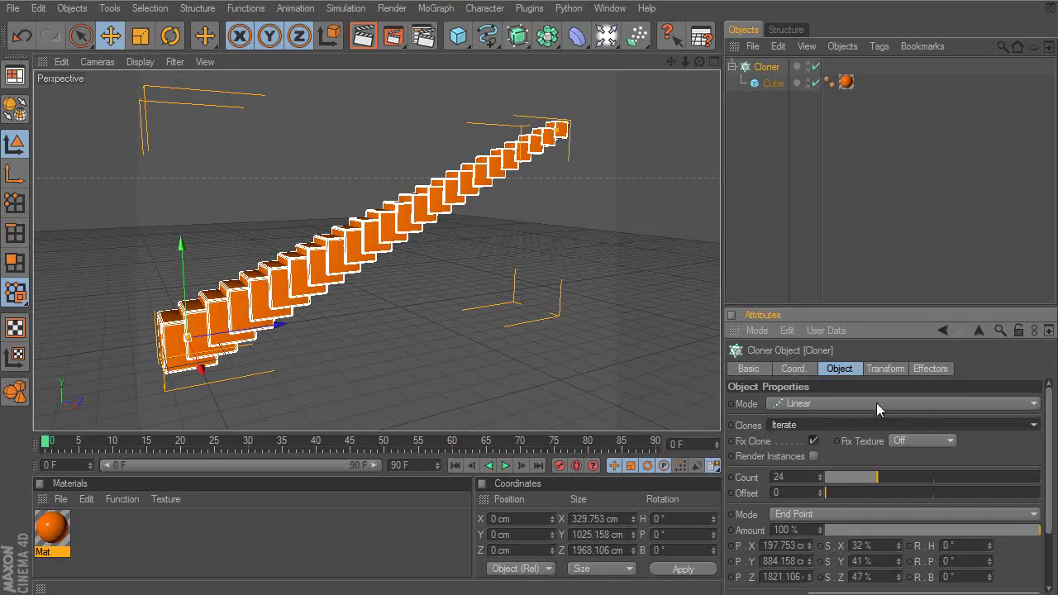
left_click(795, 370)
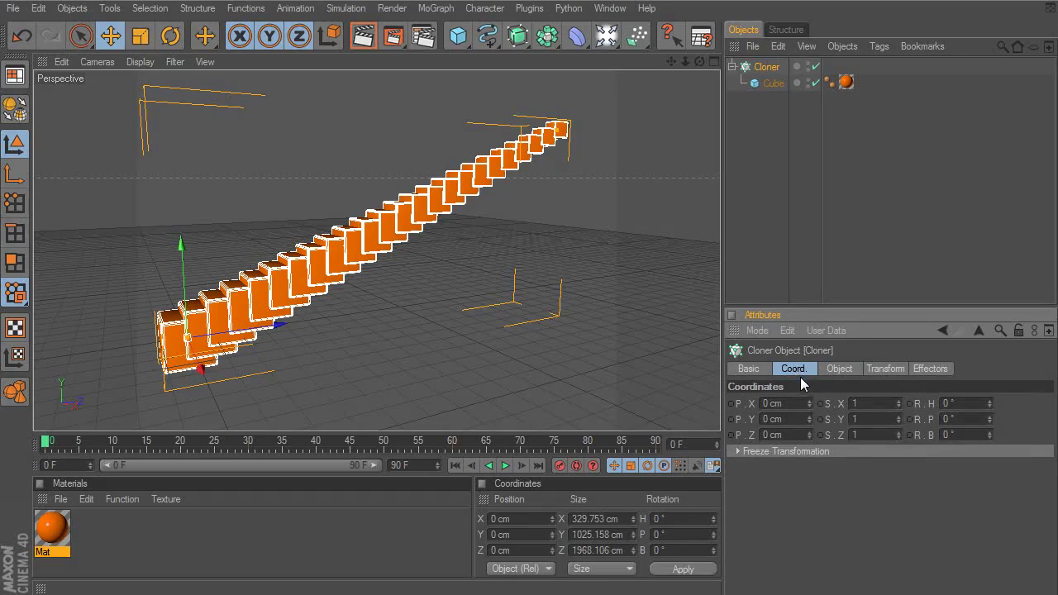
left_click(893, 370)
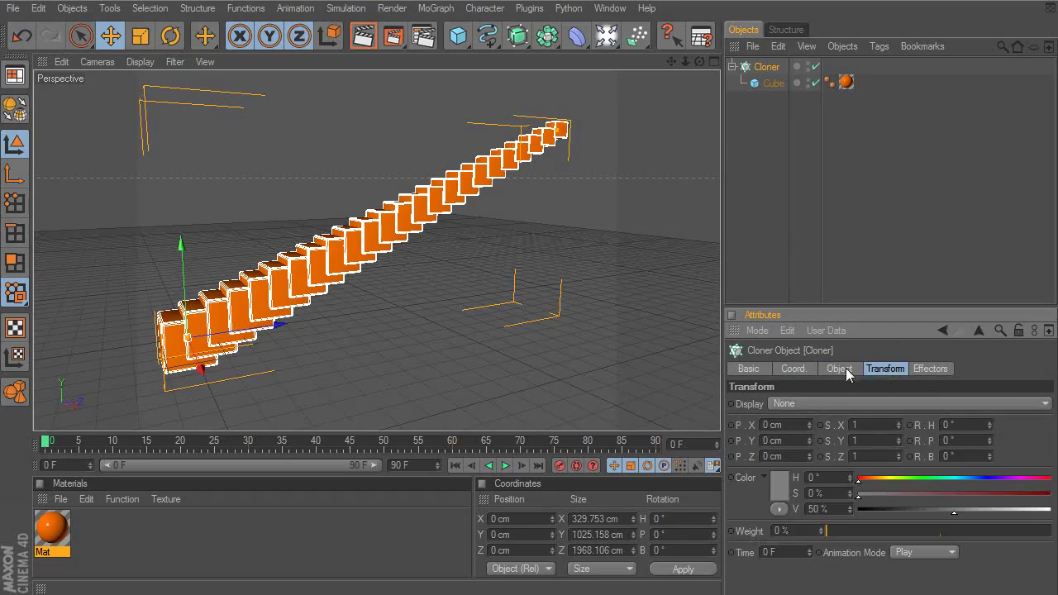
left_click(854, 367)
left_click(882, 368)
left_click(919, 370)
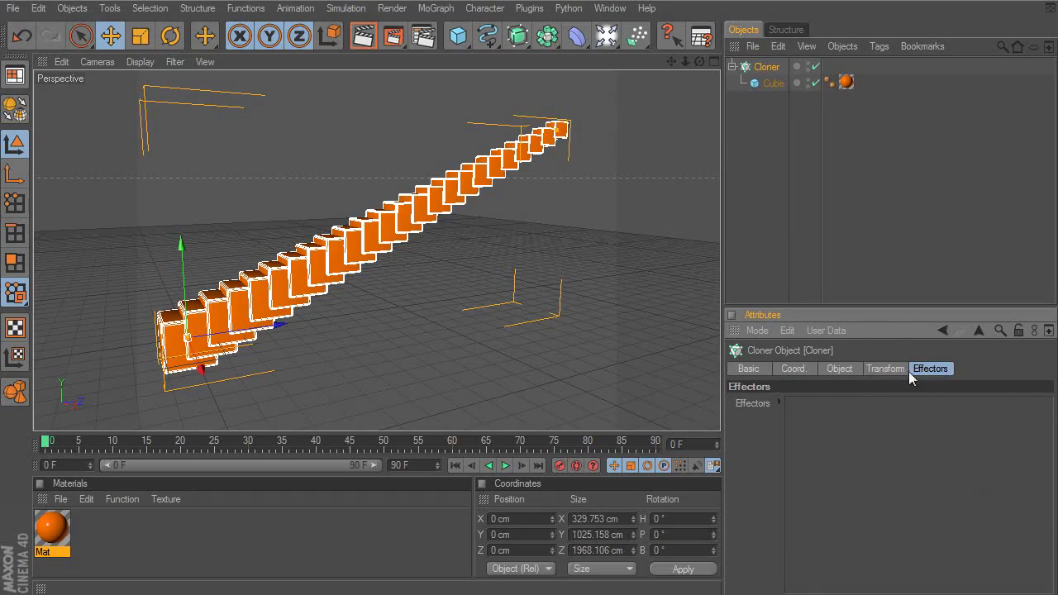
left_click(847, 370)
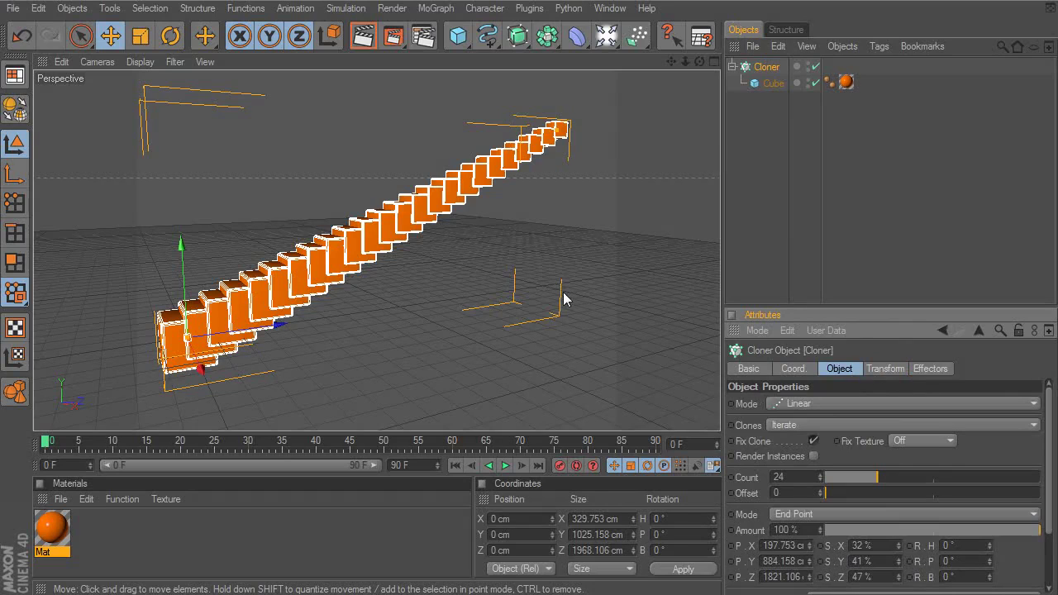
left_click_drag(485, 292, 397, 314, "alt")
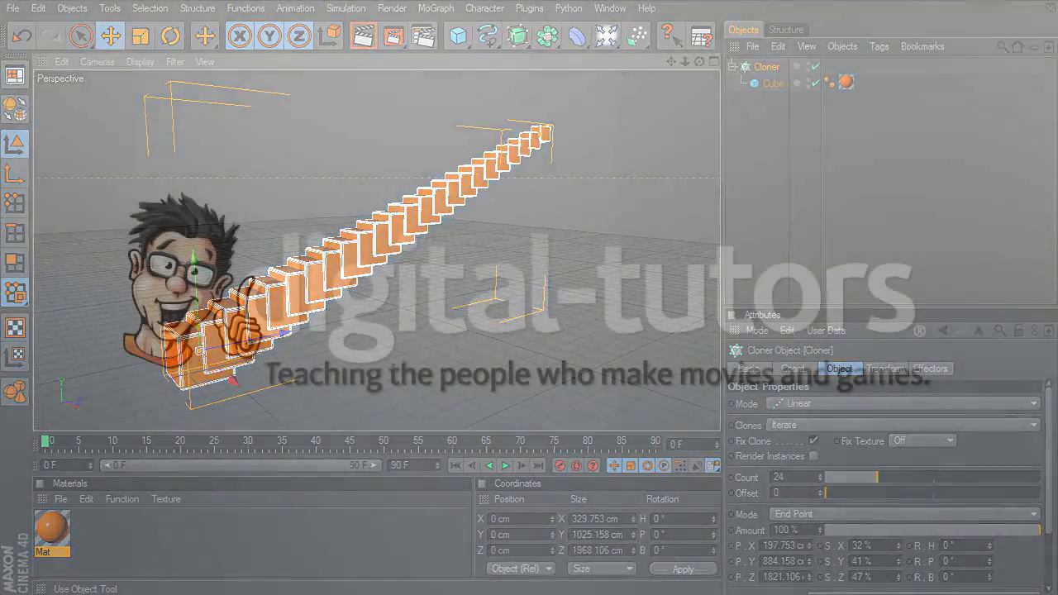